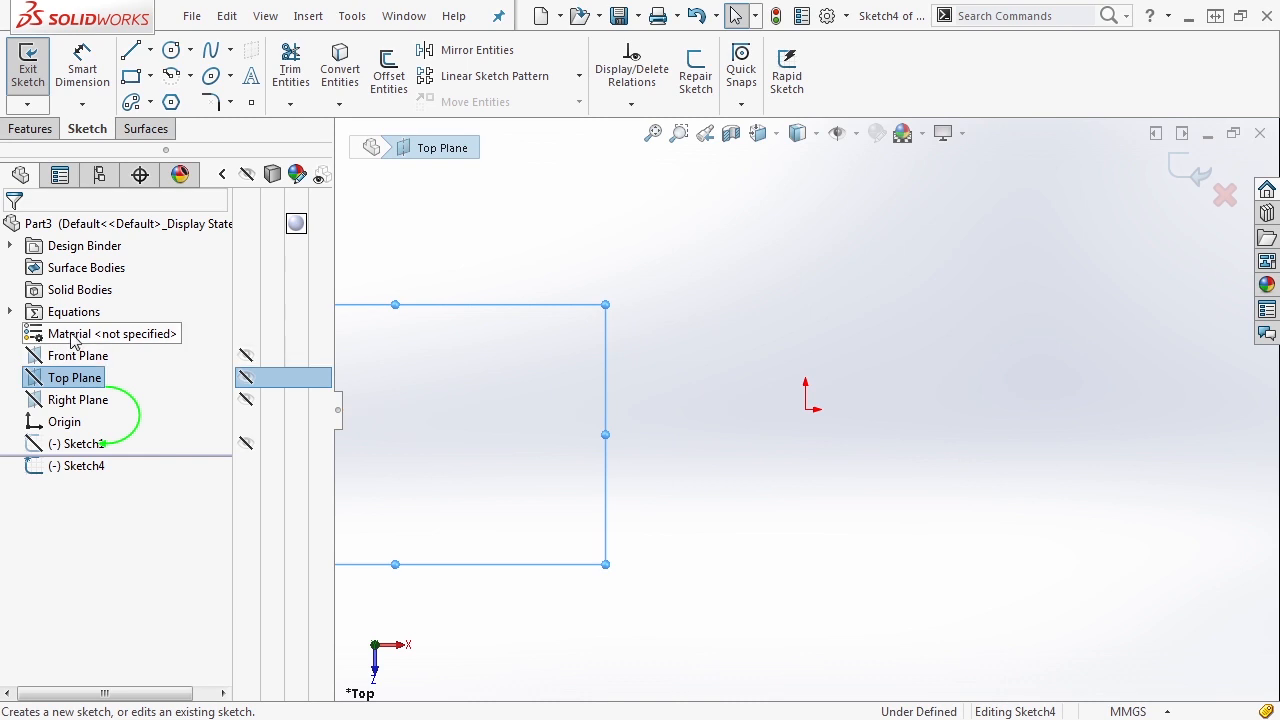
# - Sketch a circle centred on the origin with a diameter of about 137 mm
pyautogui.click(172, 50)
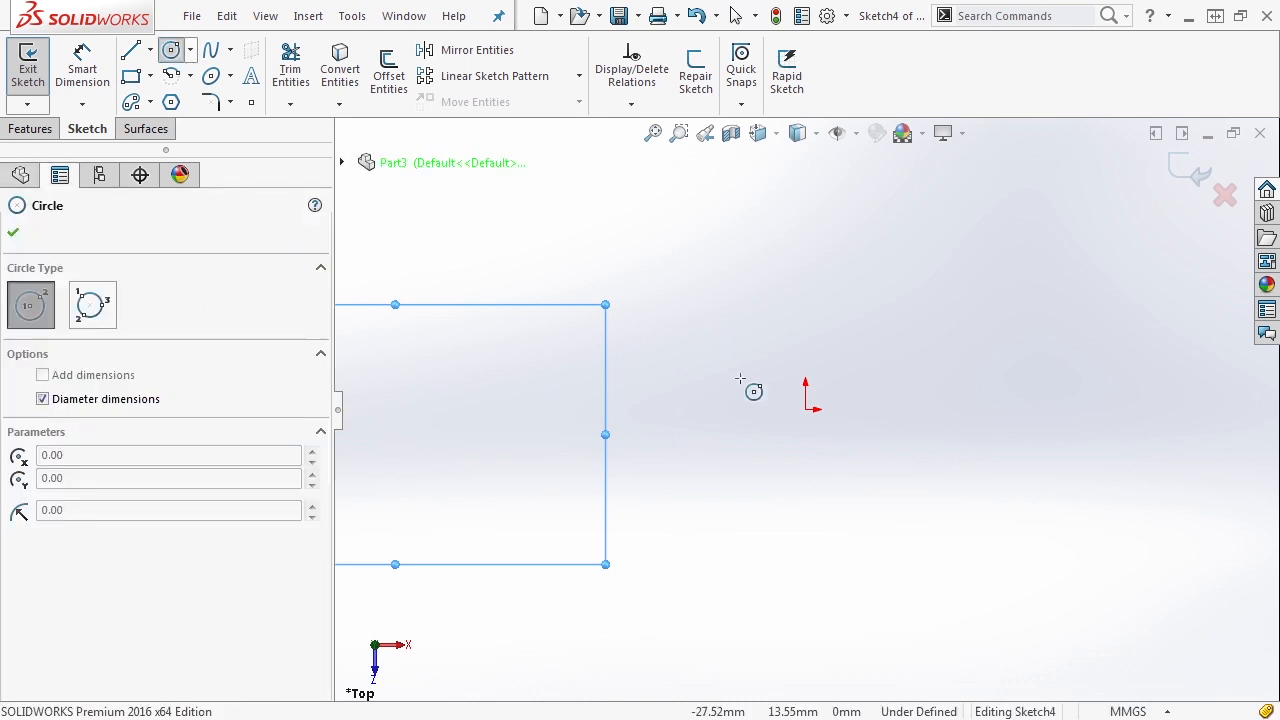
pyautogui.click(805, 409)
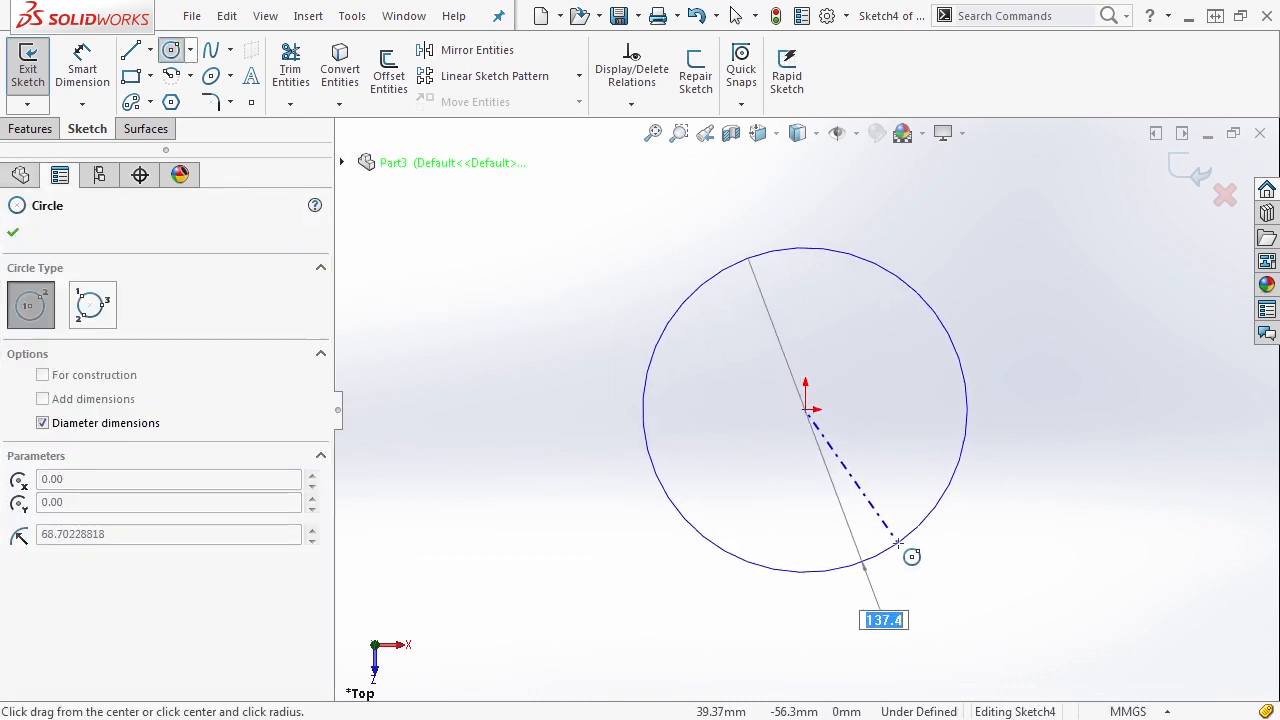
pyautogui.click(897, 541)
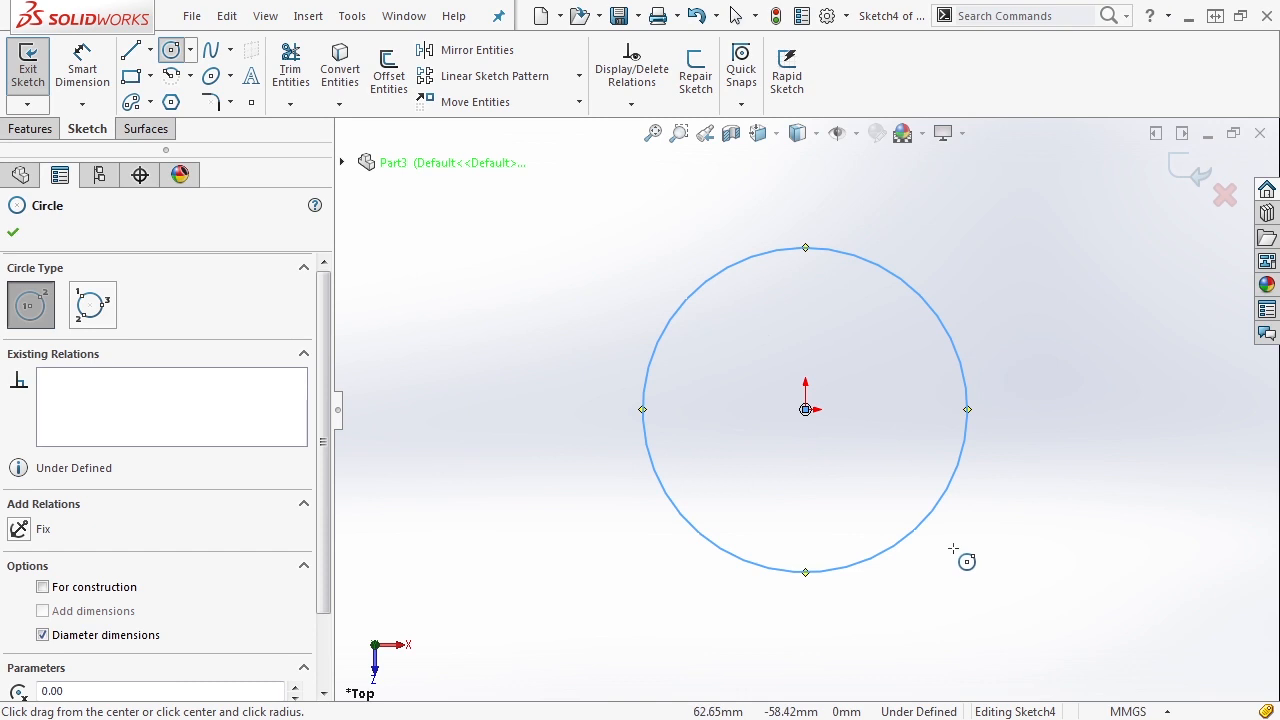
pyautogui.press('Escape')
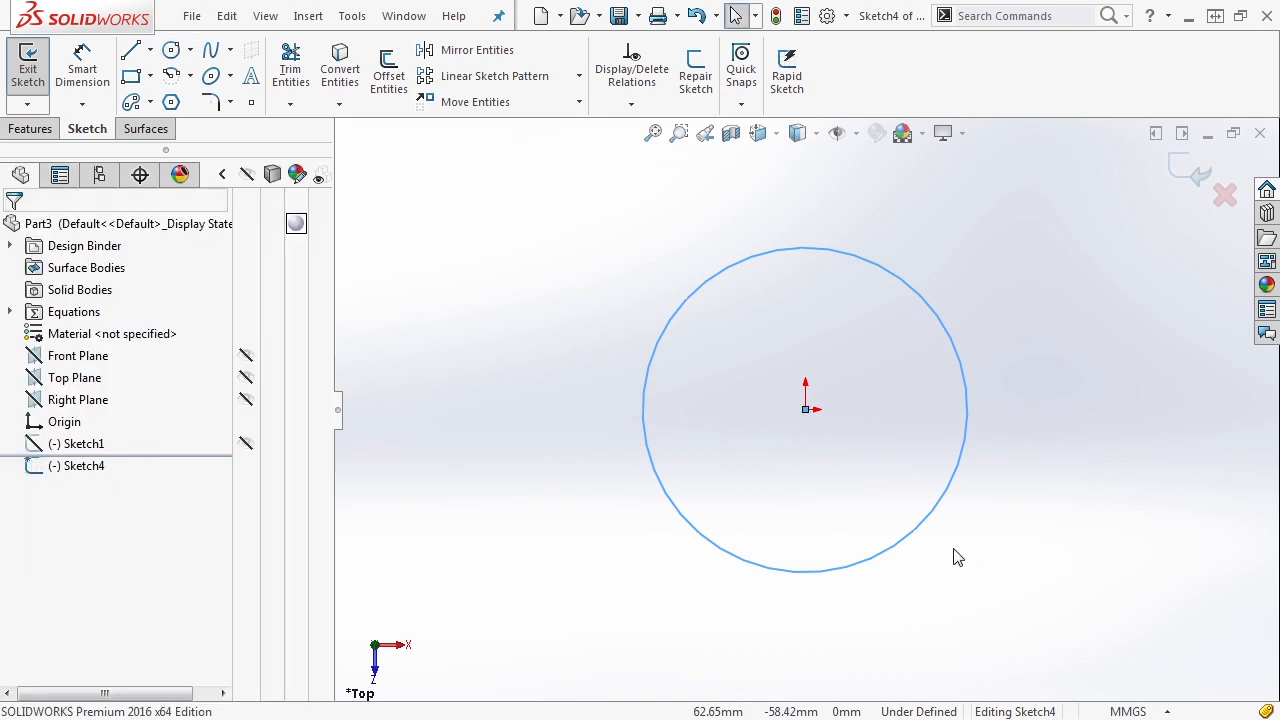
pyautogui.press('Escape')
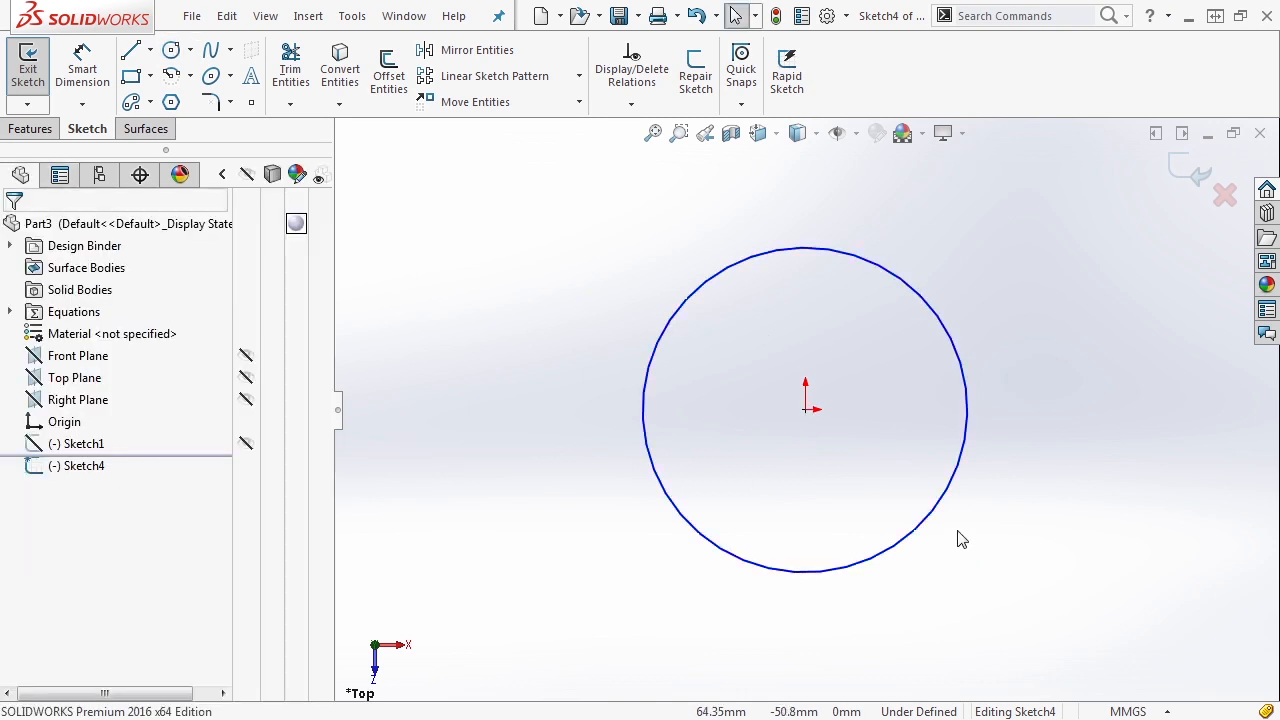
# - Dimension the circle's diameter with Smart Dimension and set it to 125 mm
pyautogui.click(83, 105)
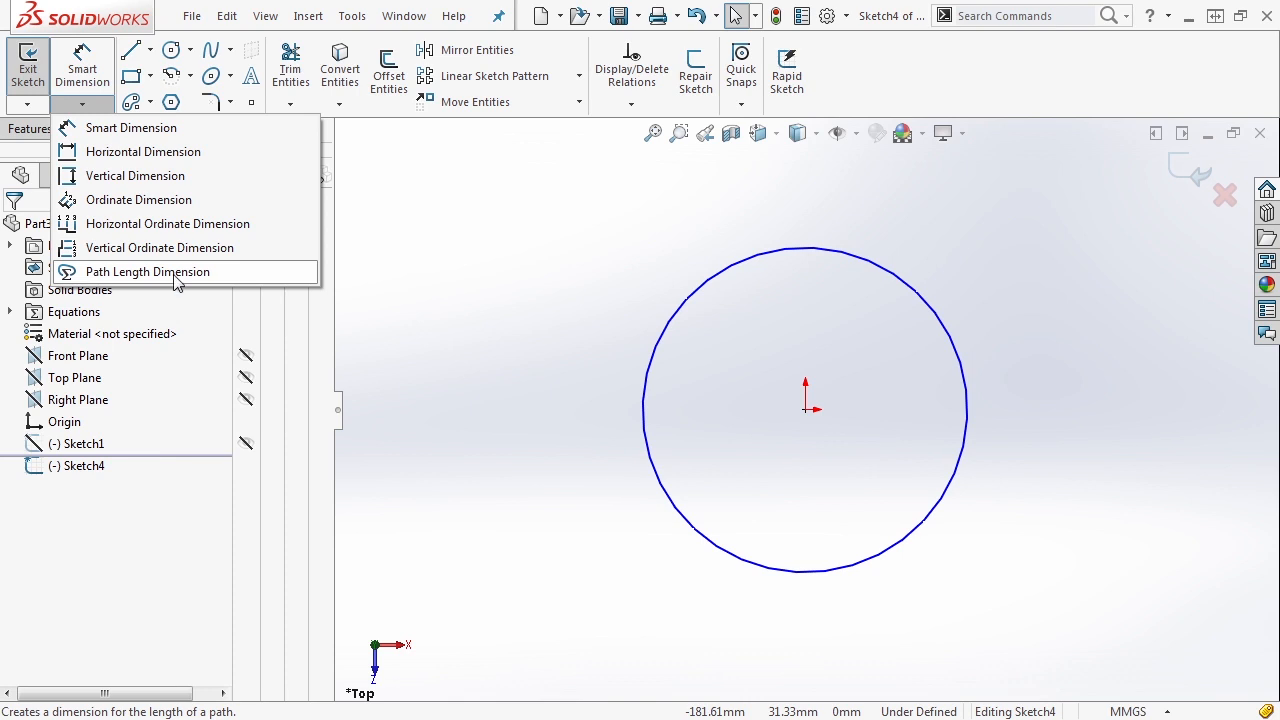
pyautogui.click(146, 131)
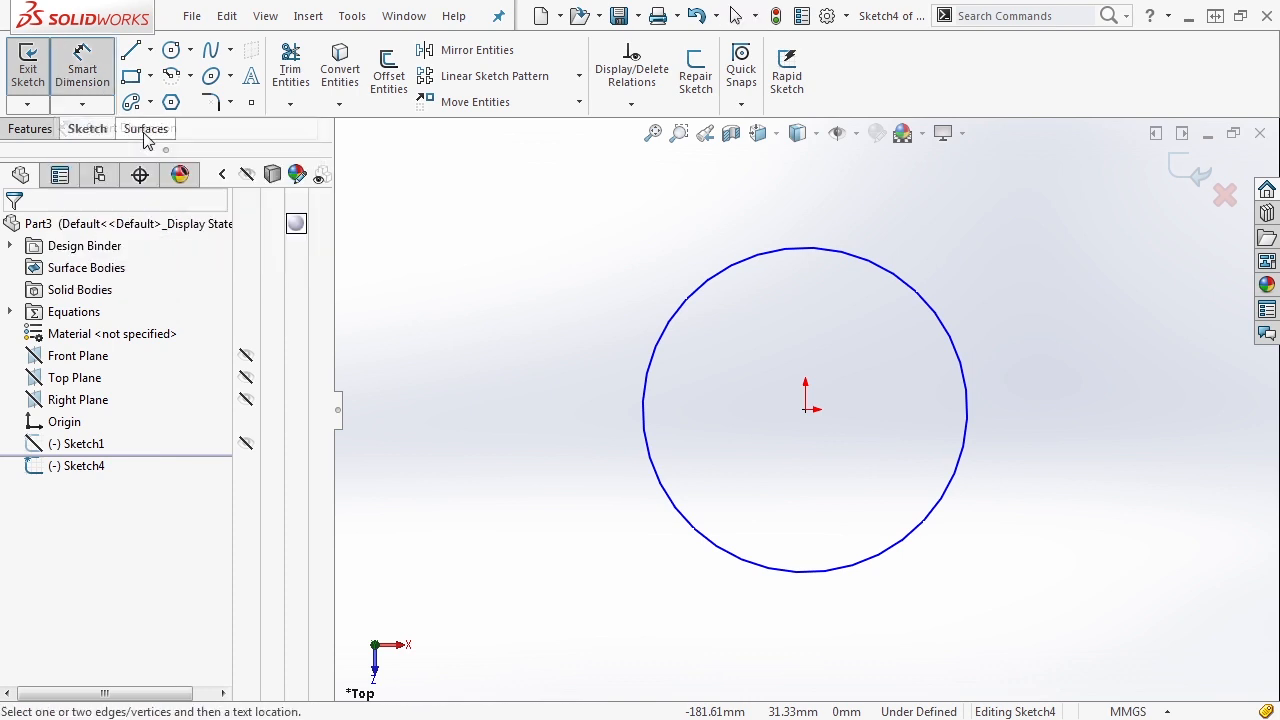
pyautogui.click(795, 252)
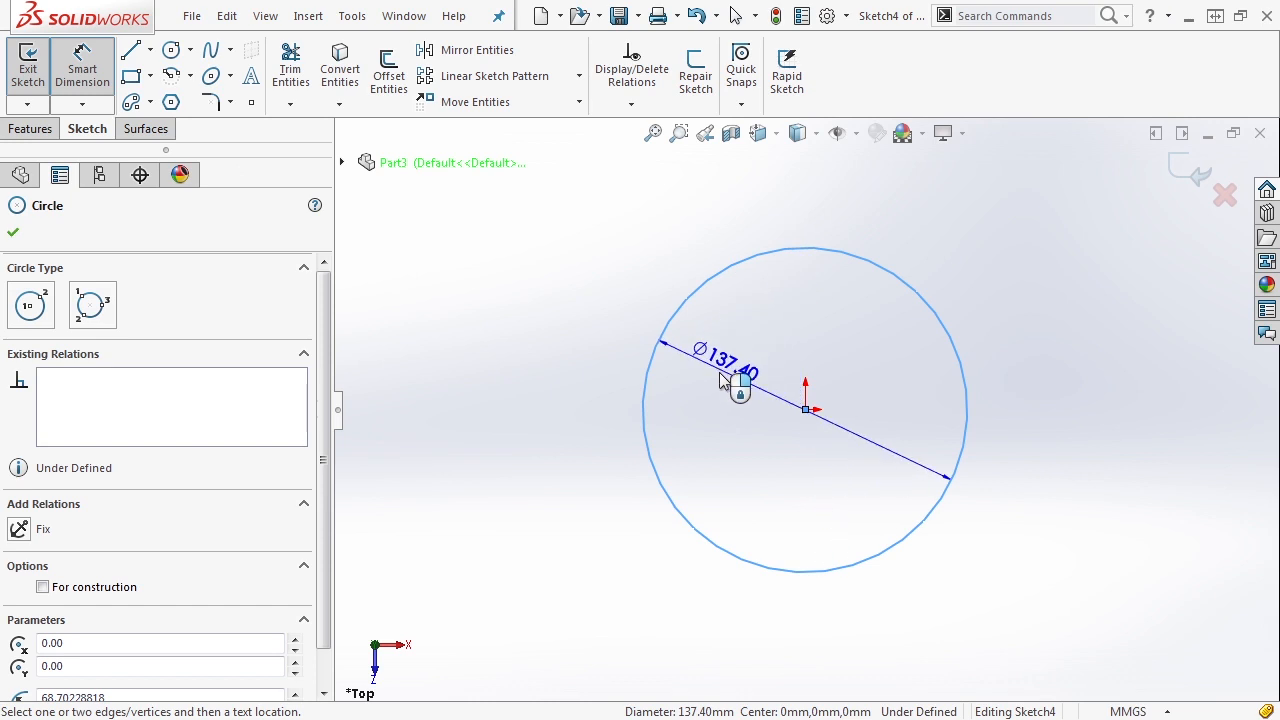
pyautogui.click(716, 403)
pyautogui.write('1')
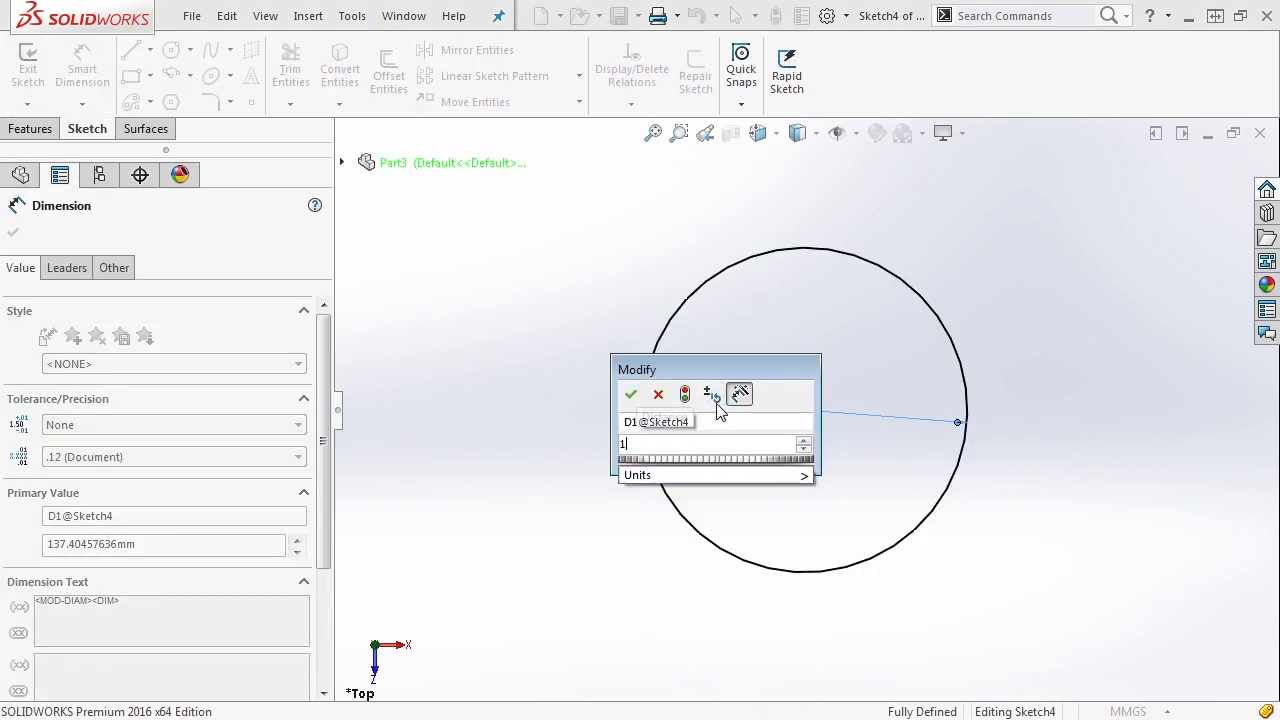
pyautogui.write('25')
pyautogui.press('Return')
pyautogui.scroll(-1, 909, 440)
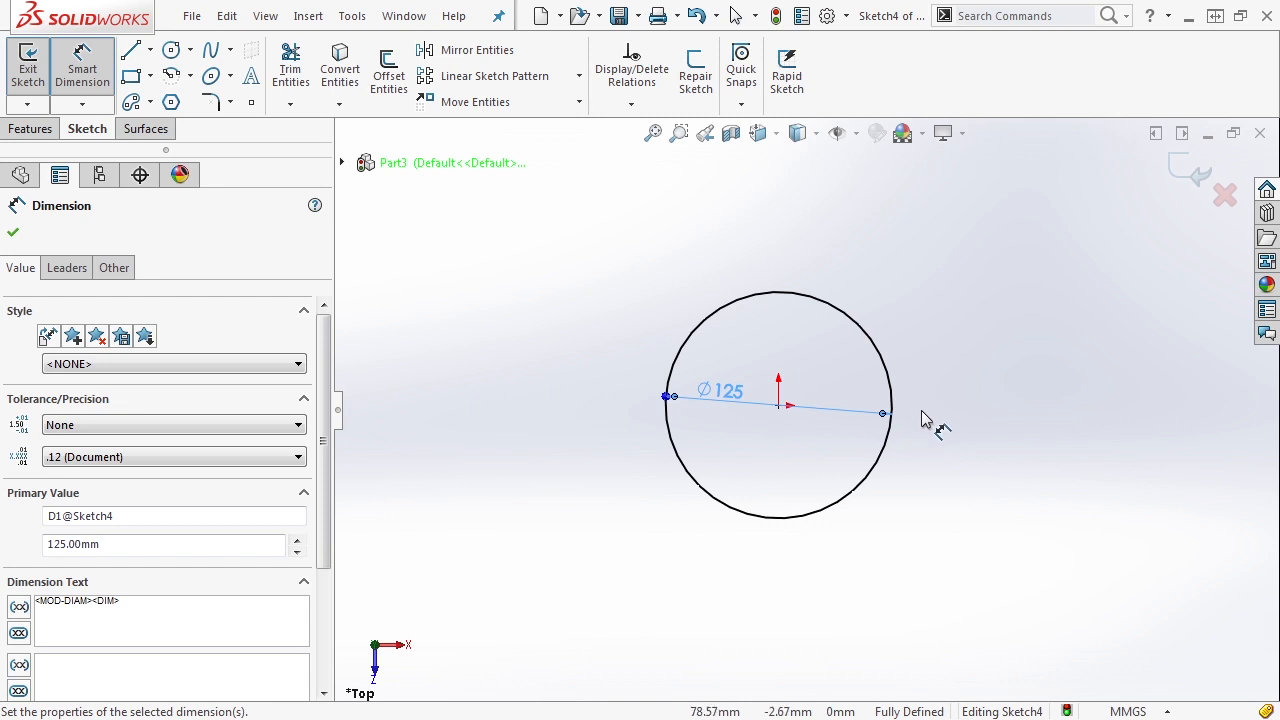
# - Sketch a horizontal line about 101 mm long outward from the circle's right quadrant, continued by an upward slanted line about 94 mm long
pyautogui.click(133, 52)
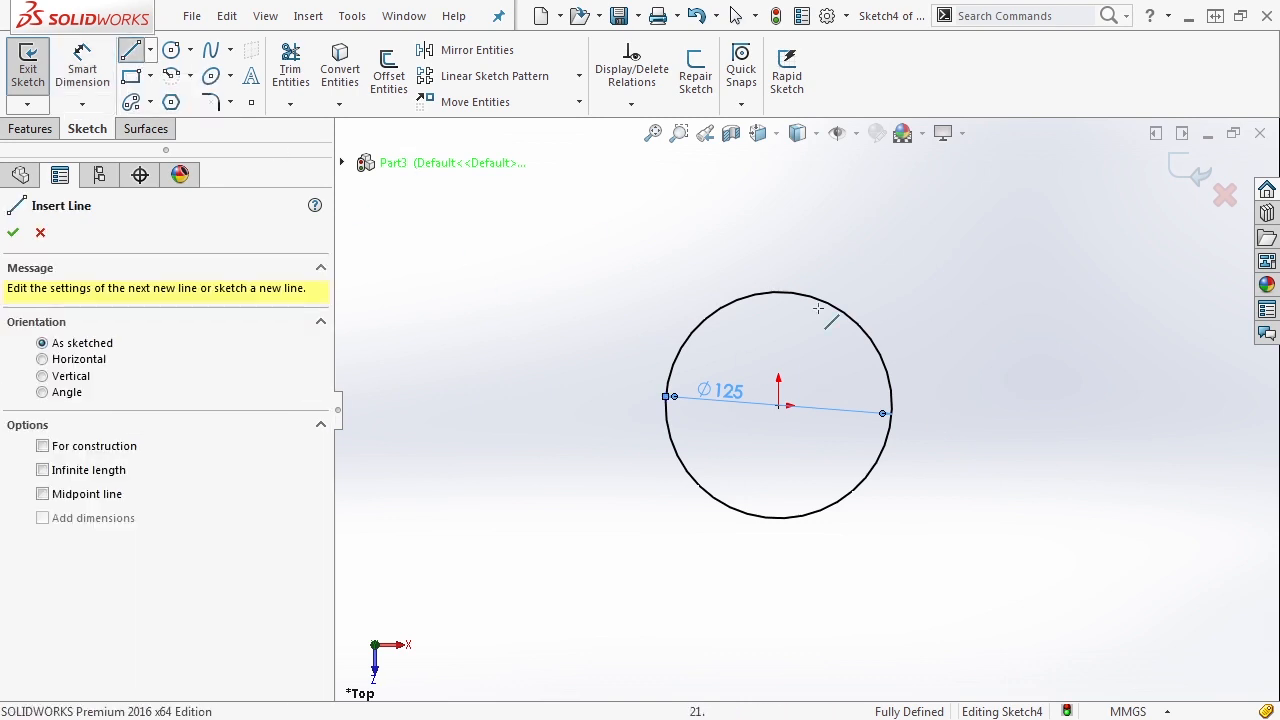
pyautogui.click(892, 405)
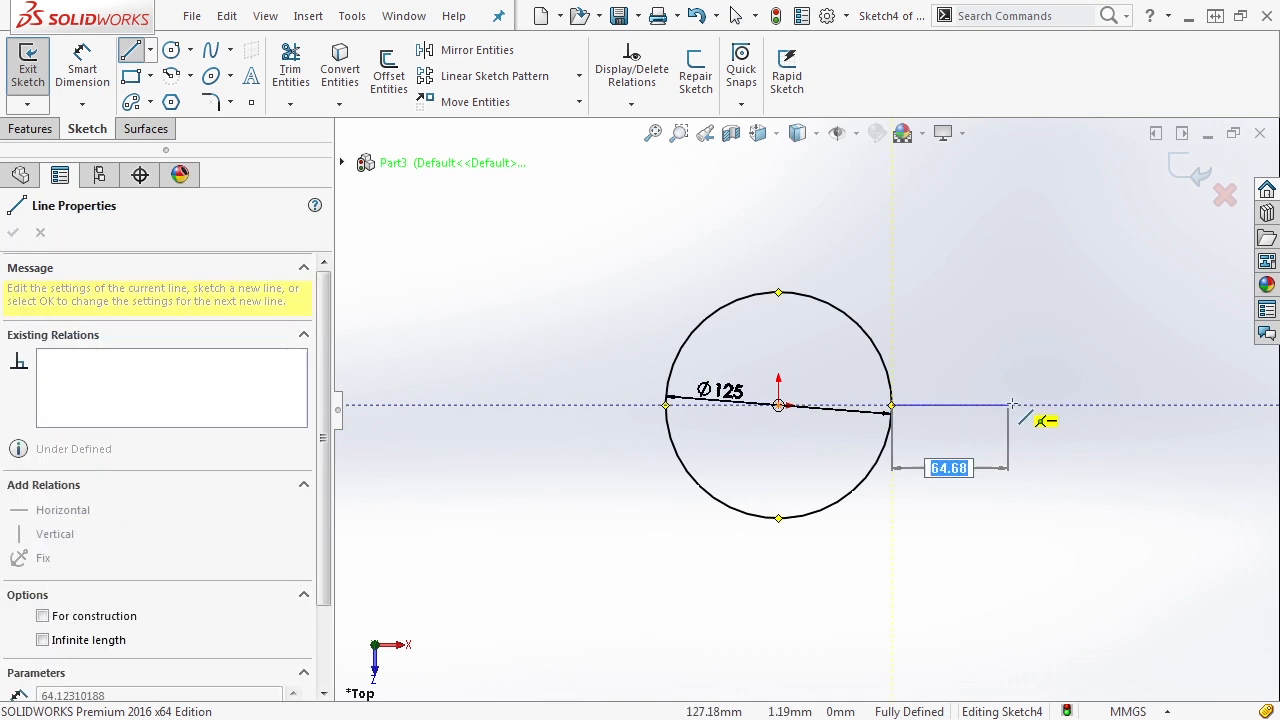
pyautogui.click(1076, 405)
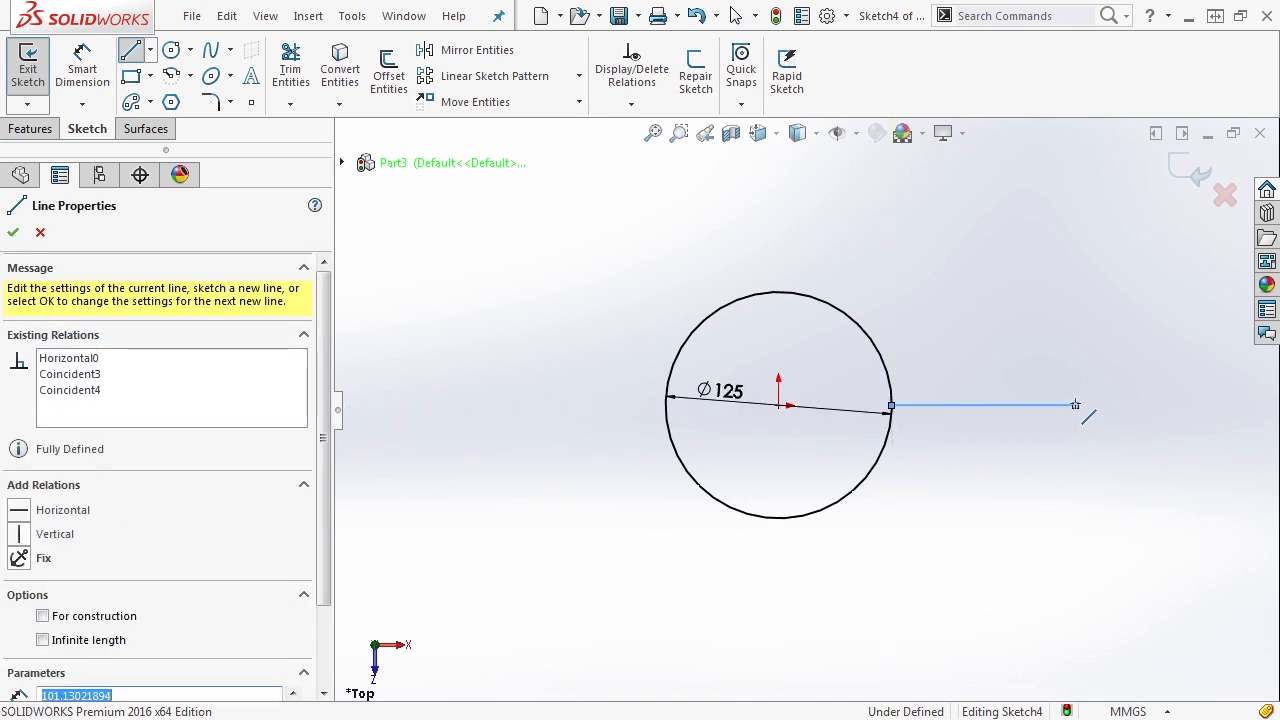
pyautogui.click(1139, 248)
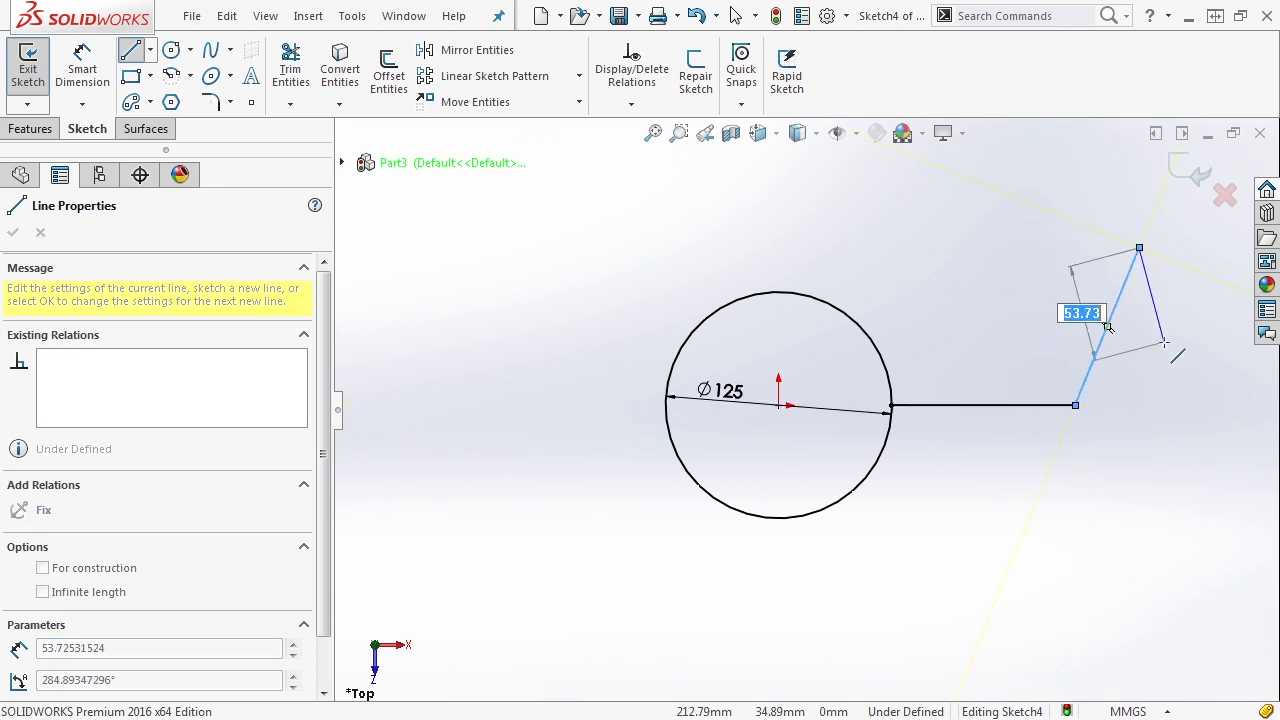
pyautogui.press('Escape')
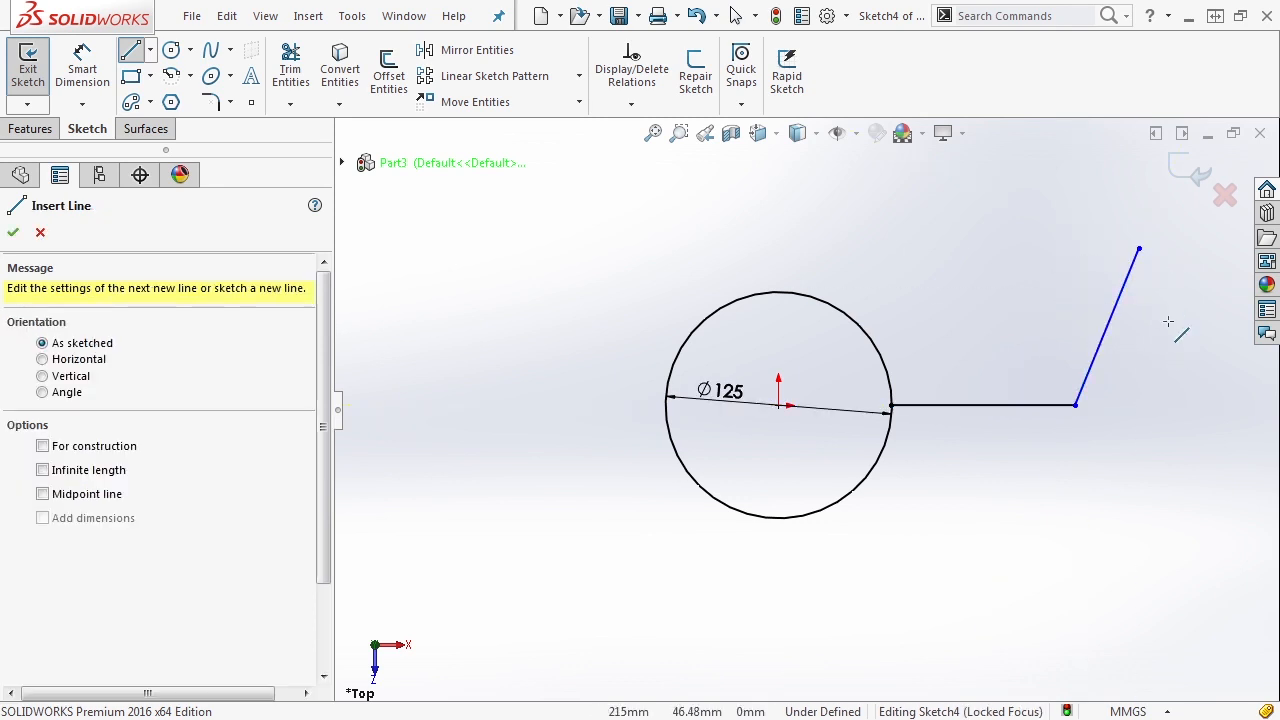
pyautogui.press('Escape')
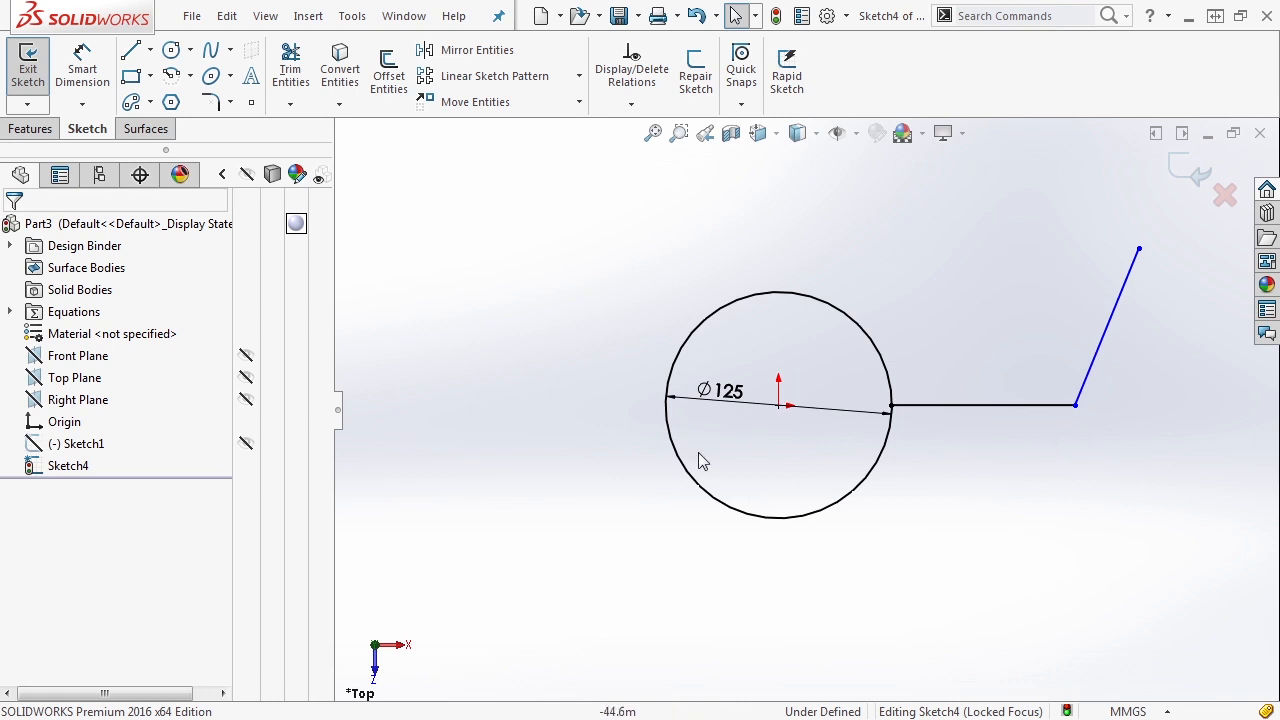
# - Dimension the horizontal line's length below it and set it to 100 mm
pyautogui.click(84, 70)
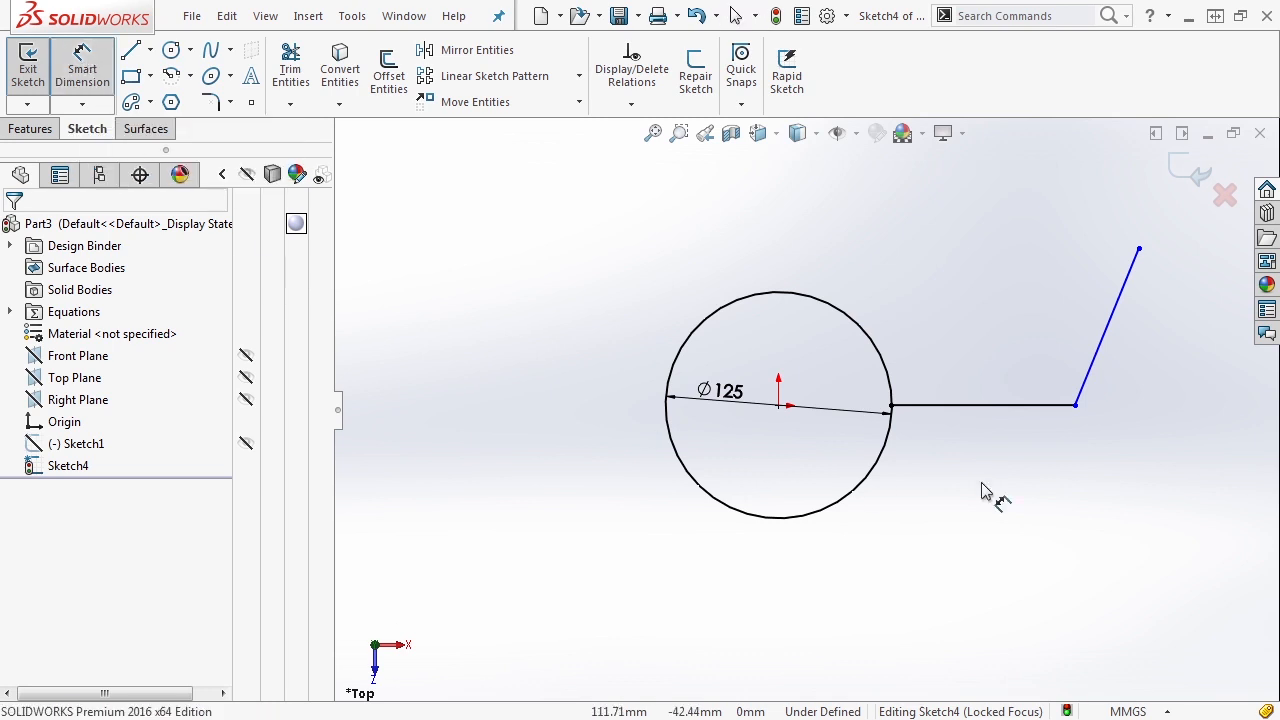
pyautogui.click(956, 406)
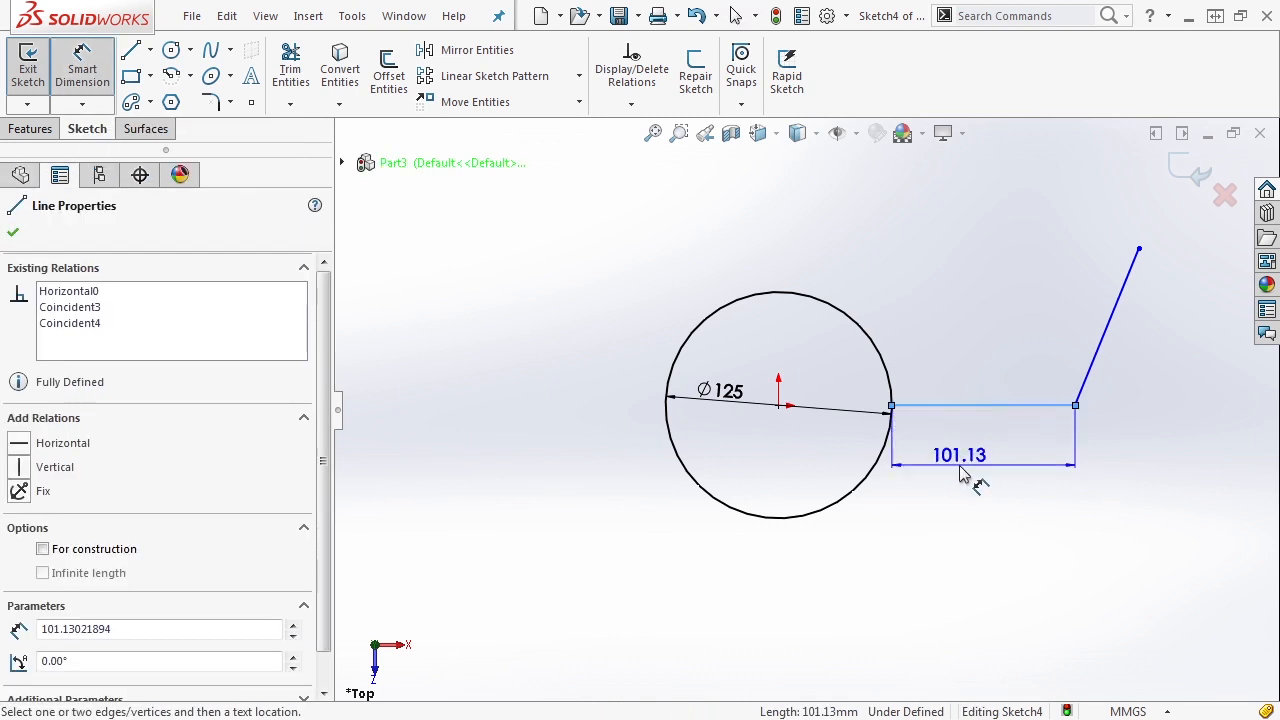
pyautogui.click(986, 520)
pyautogui.write('100')
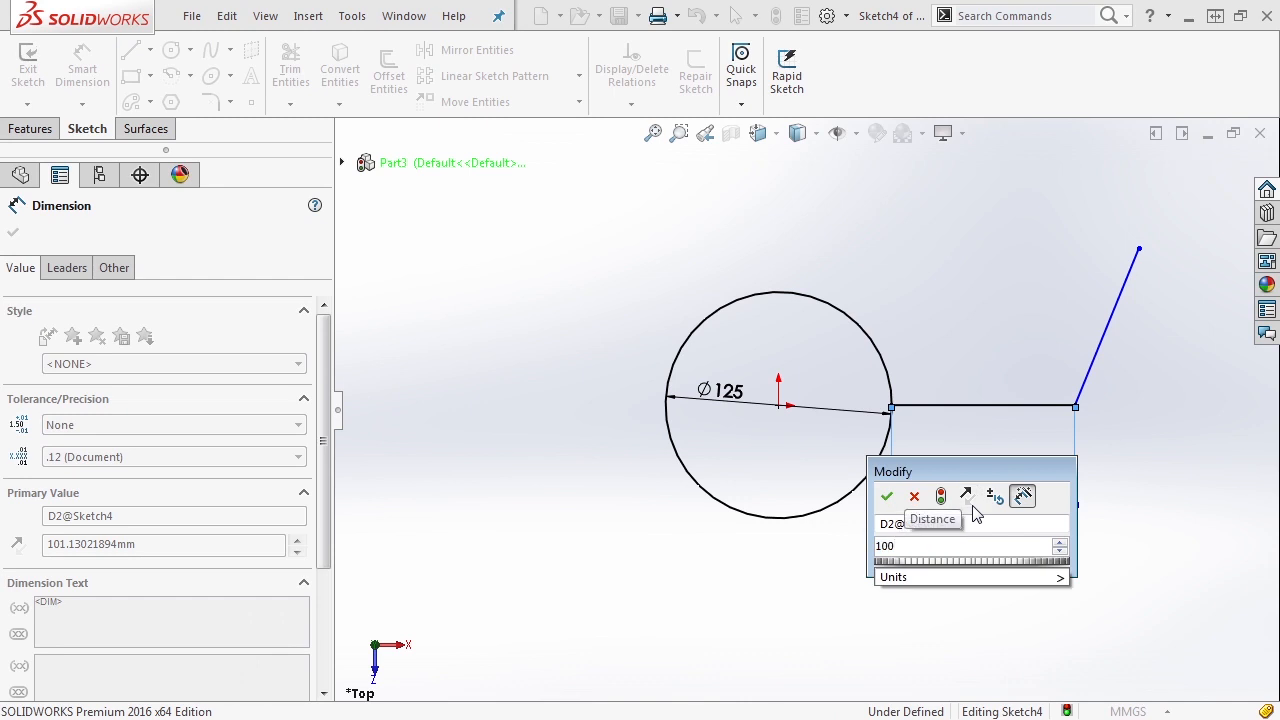
pyautogui.press('Return')
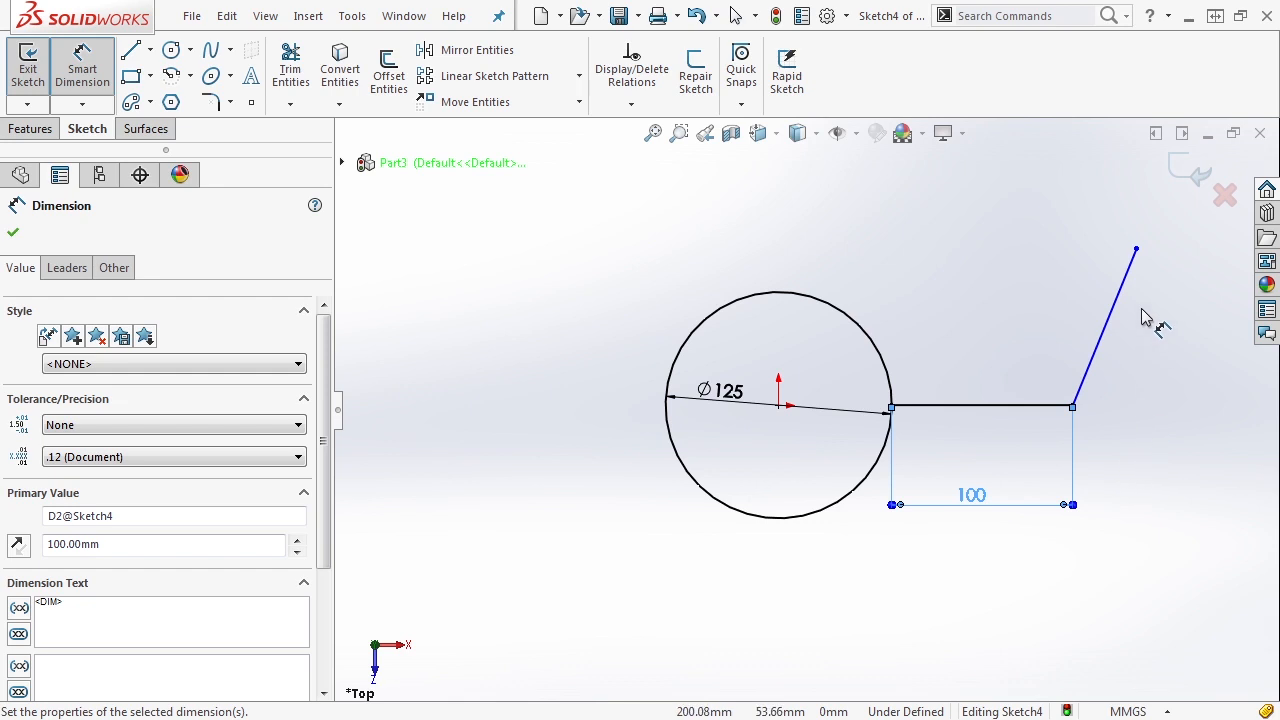
pyautogui.press('Escape')
pyautogui.click(100, 106)
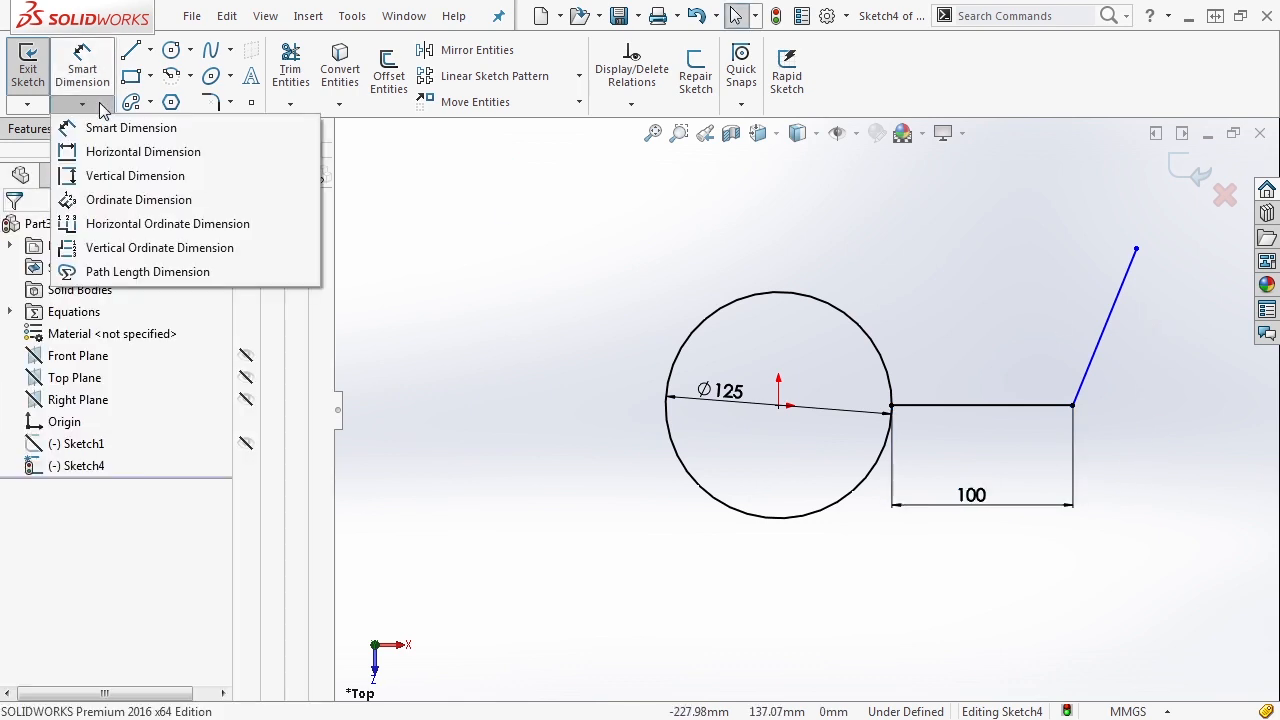
pyautogui.click(101, 180)
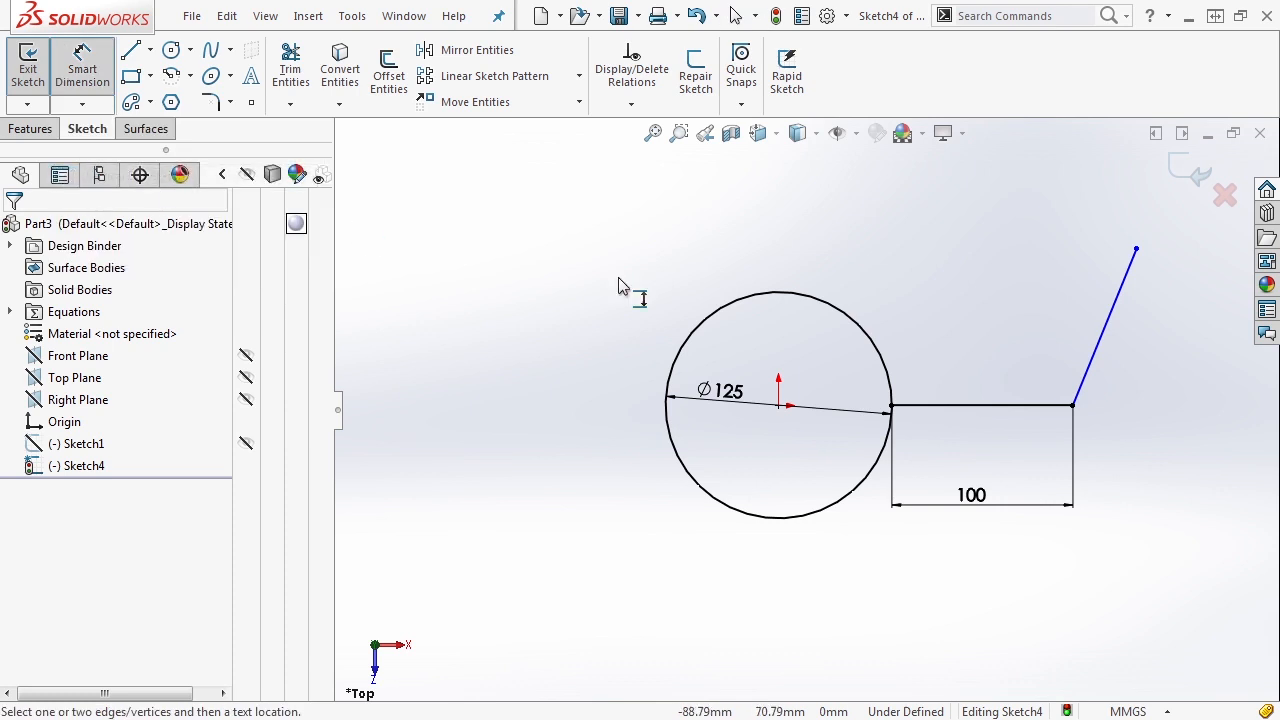
pyautogui.click(1117, 300)
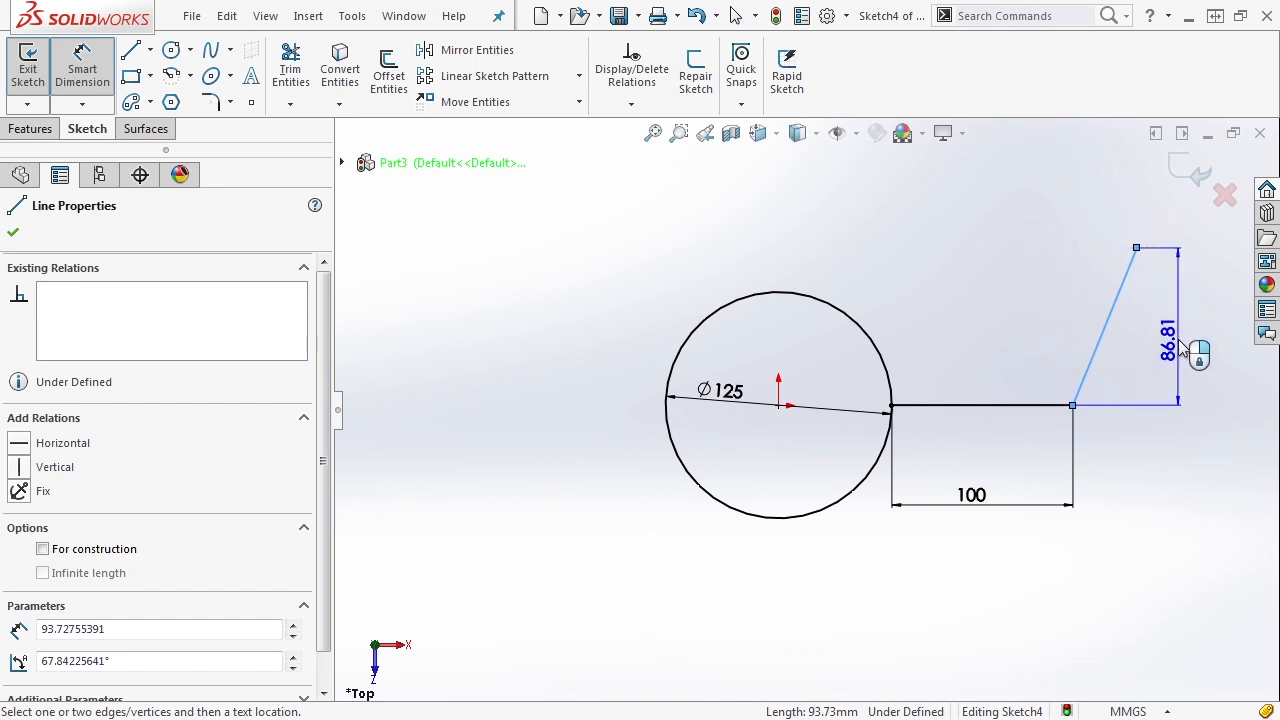
pyautogui.press('Escape')
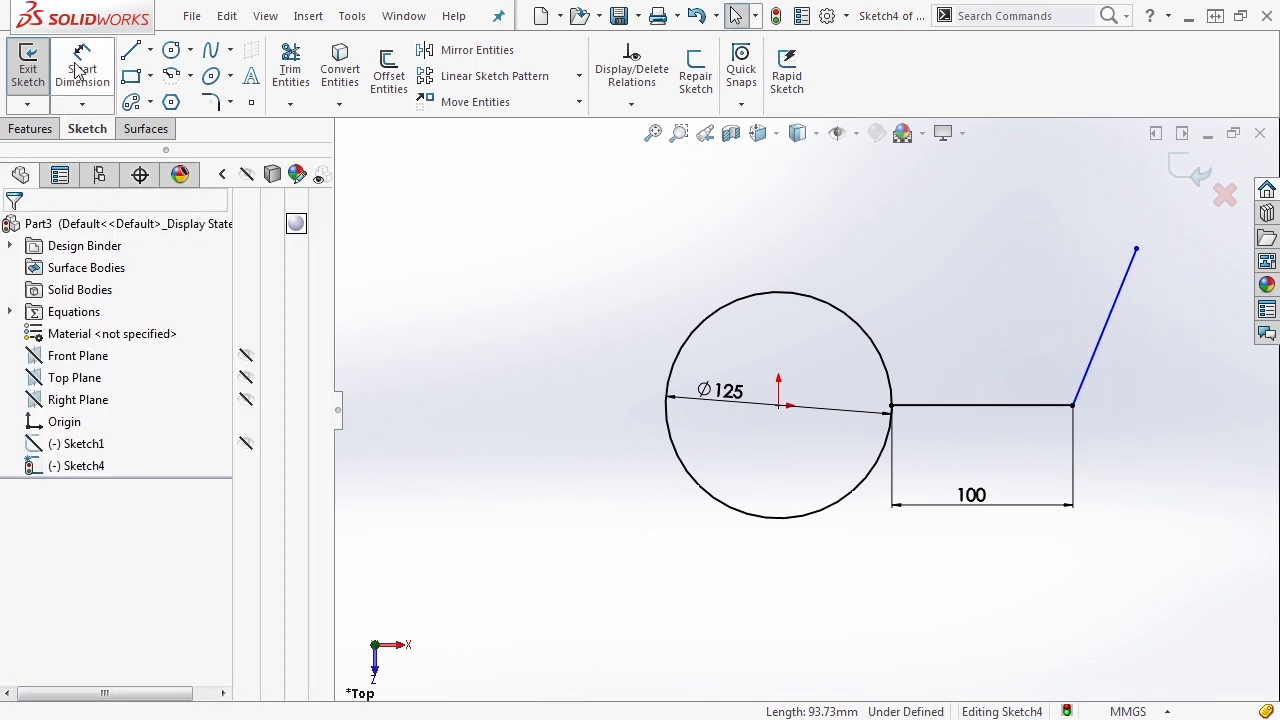
# - Add an aligned length dimension to the slanted line and set it to 90 mm
pyautogui.click(78, 70)
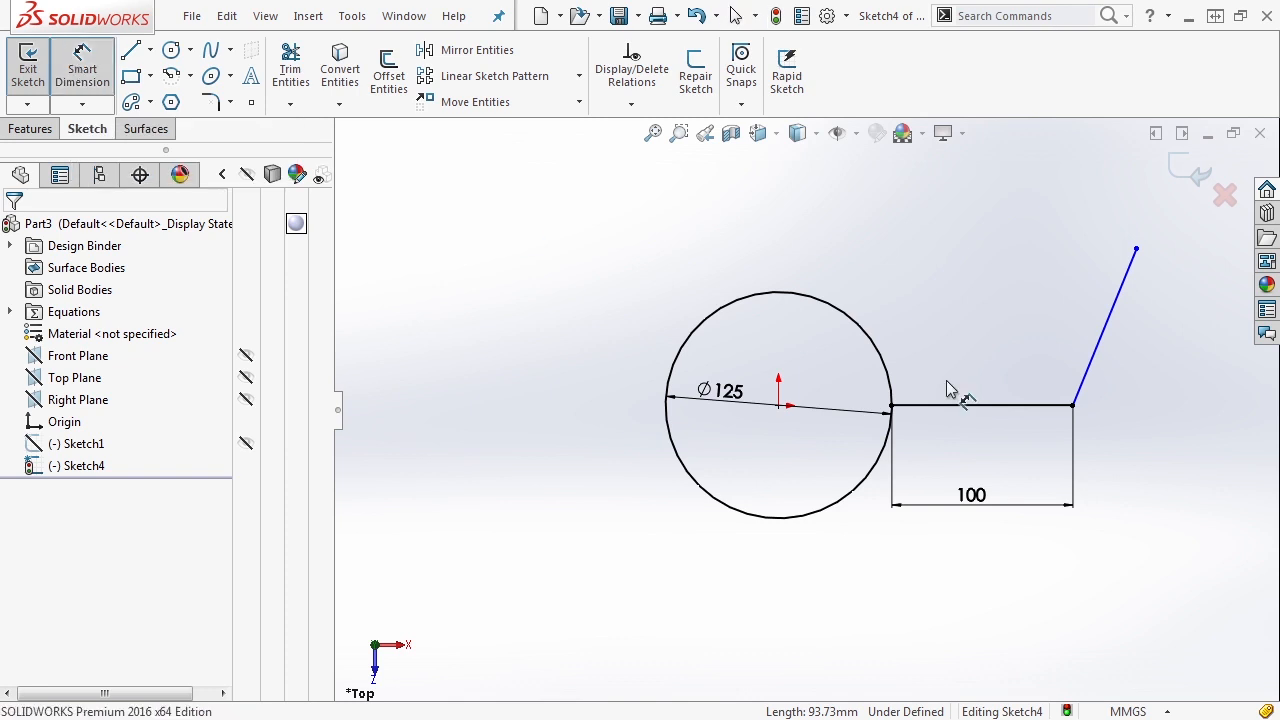
pyautogui.click(1104, 345)
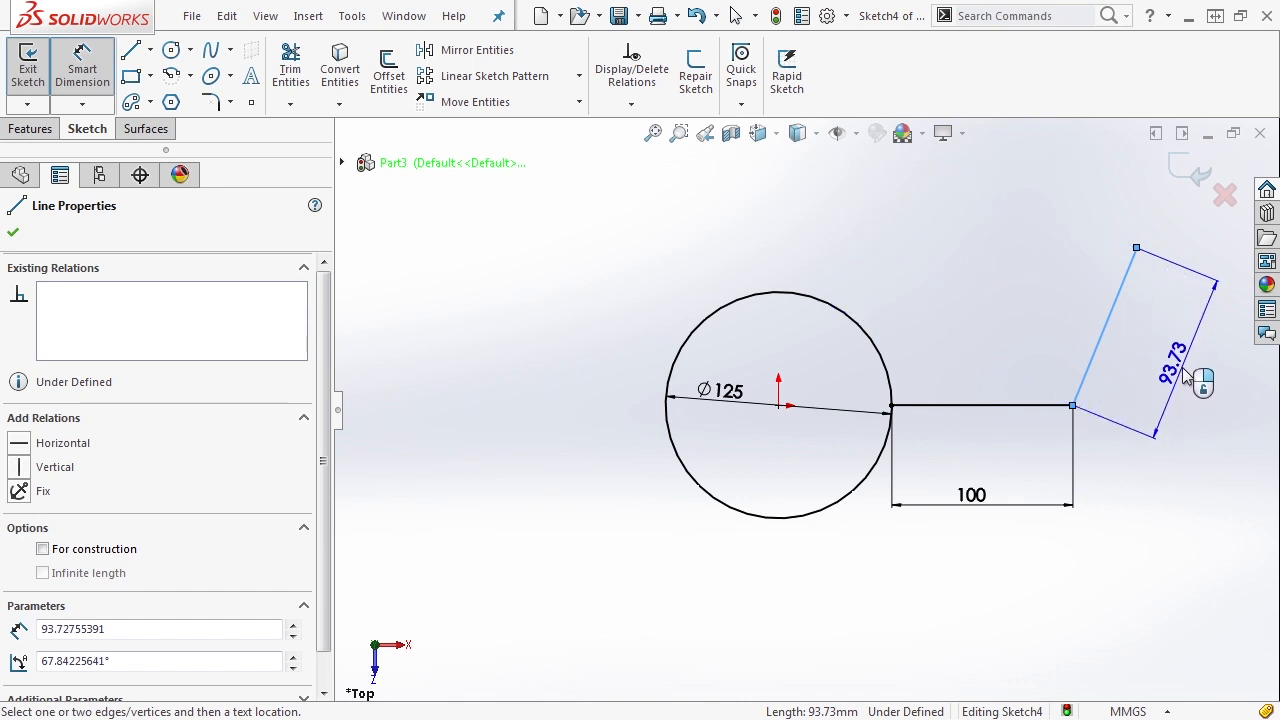
pyautogui.click(1185, 378)
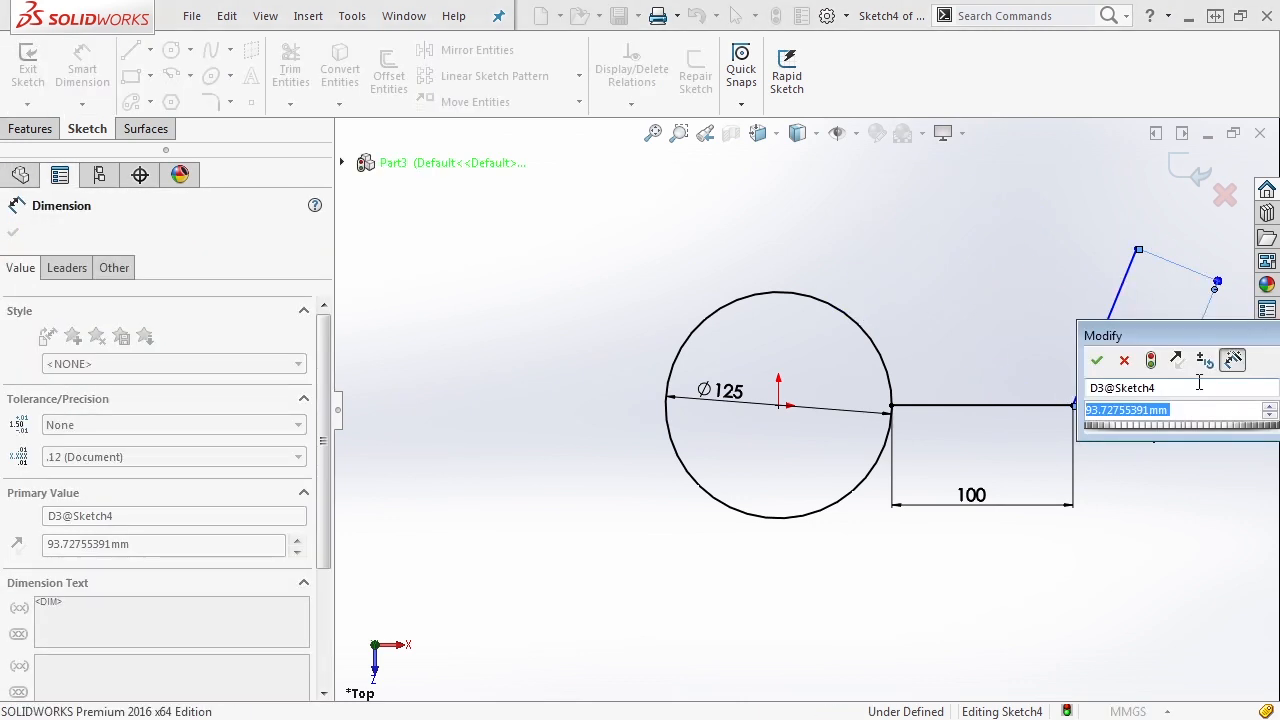
pyautogui.write('90')
pyautogui.press('Return')
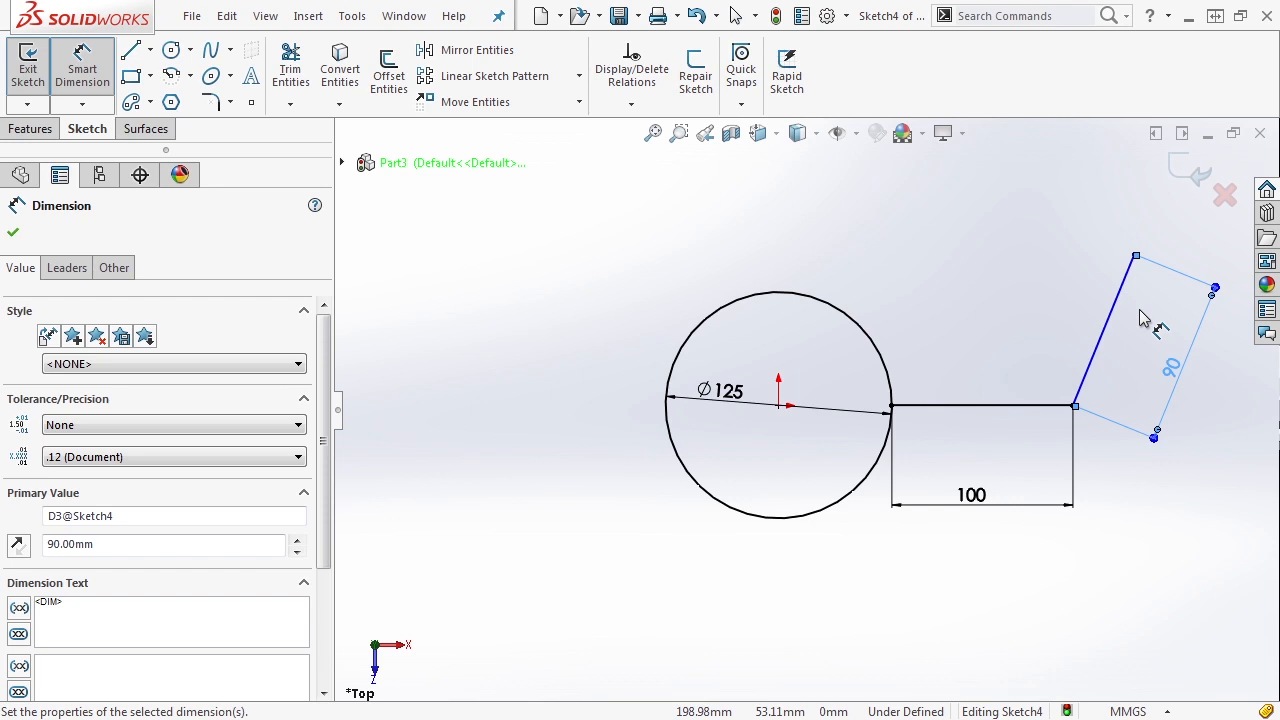
pyautogui.press('Escape')
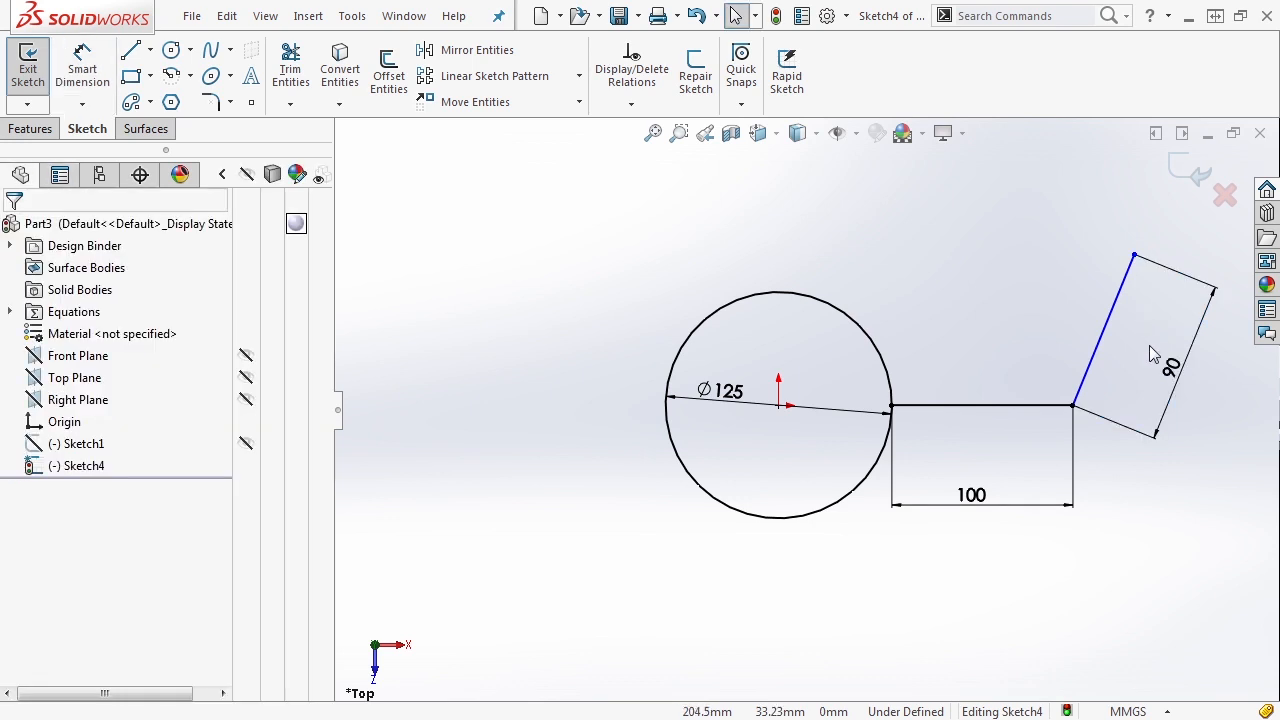
# - Make the slanted line's length dimension driven and move the line's free endpoint outward until the line is about 95 mm long
pyautogui.rightClick(1174, 376)
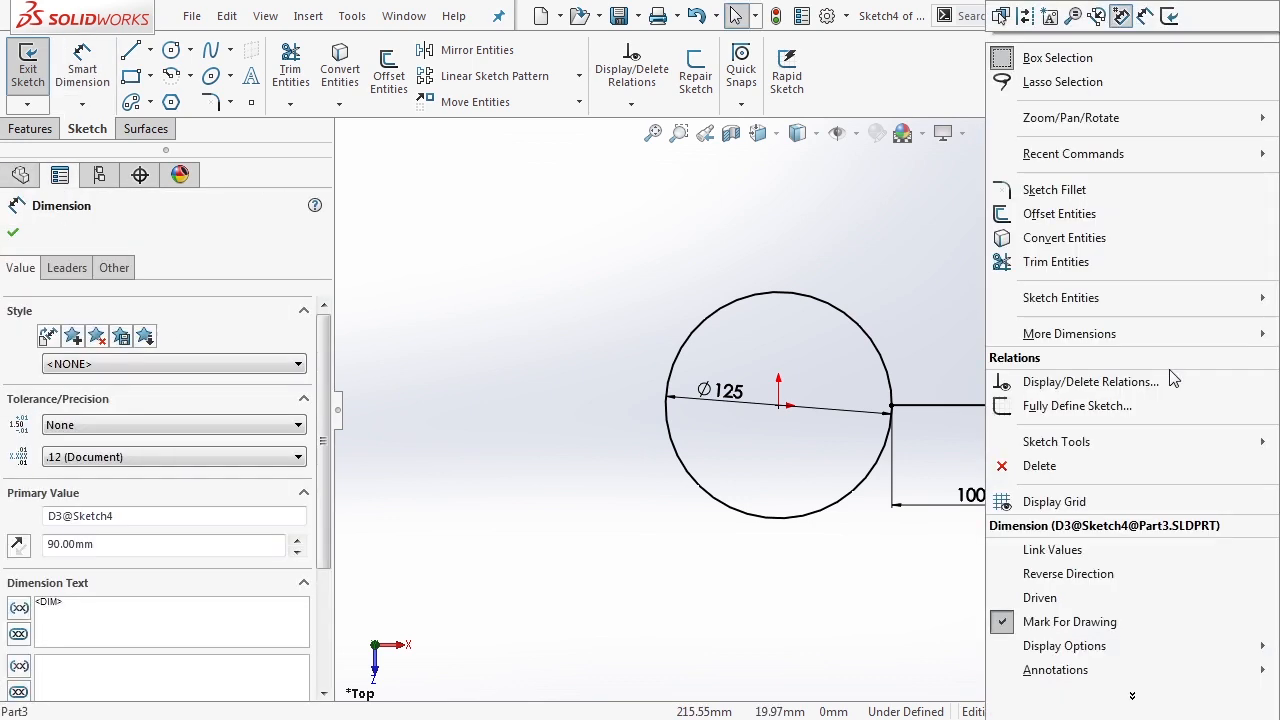
pyautogui.click(1047, 598)
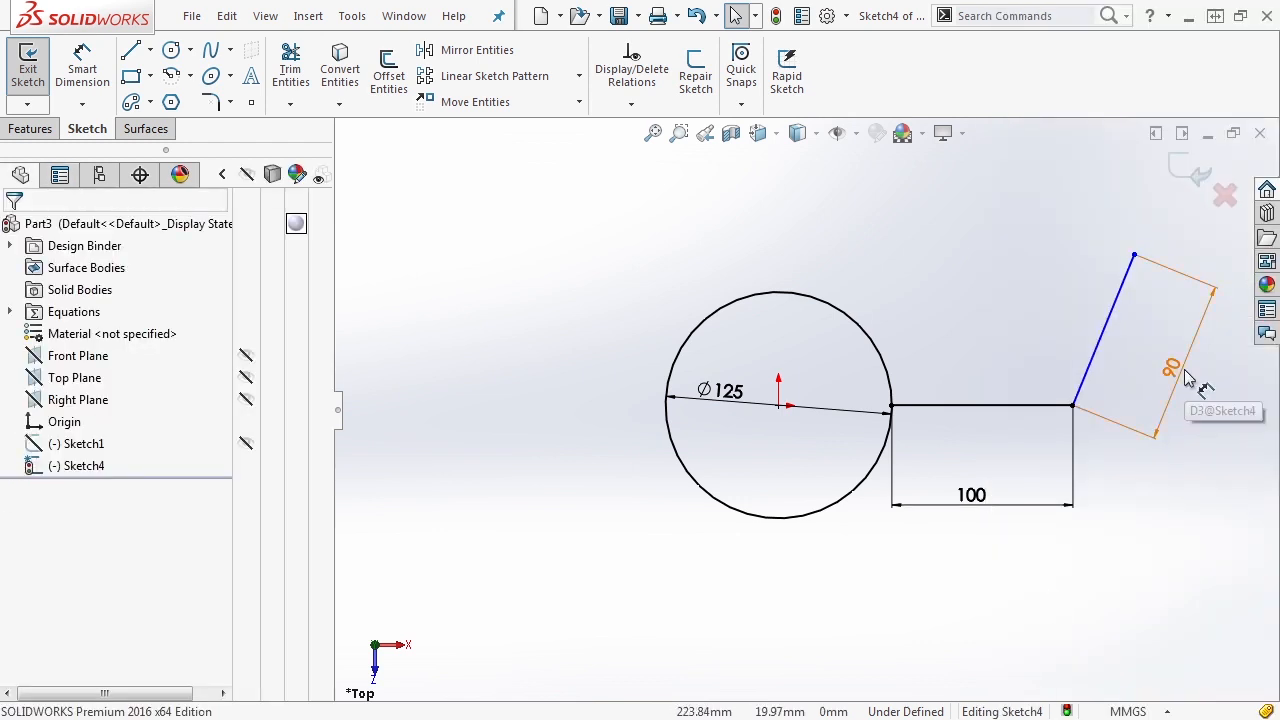
pyautogui.moveTo(1134, 256)
pyautogui.mouseDown()
pyautogui.moveTo(1076, 180)
pyautogui.moveTo(1061, 235)
pyautogui.moveTo(1145, 238)
pyautogui.moveTo(1153, 253)
pyautogui.mouseUp()
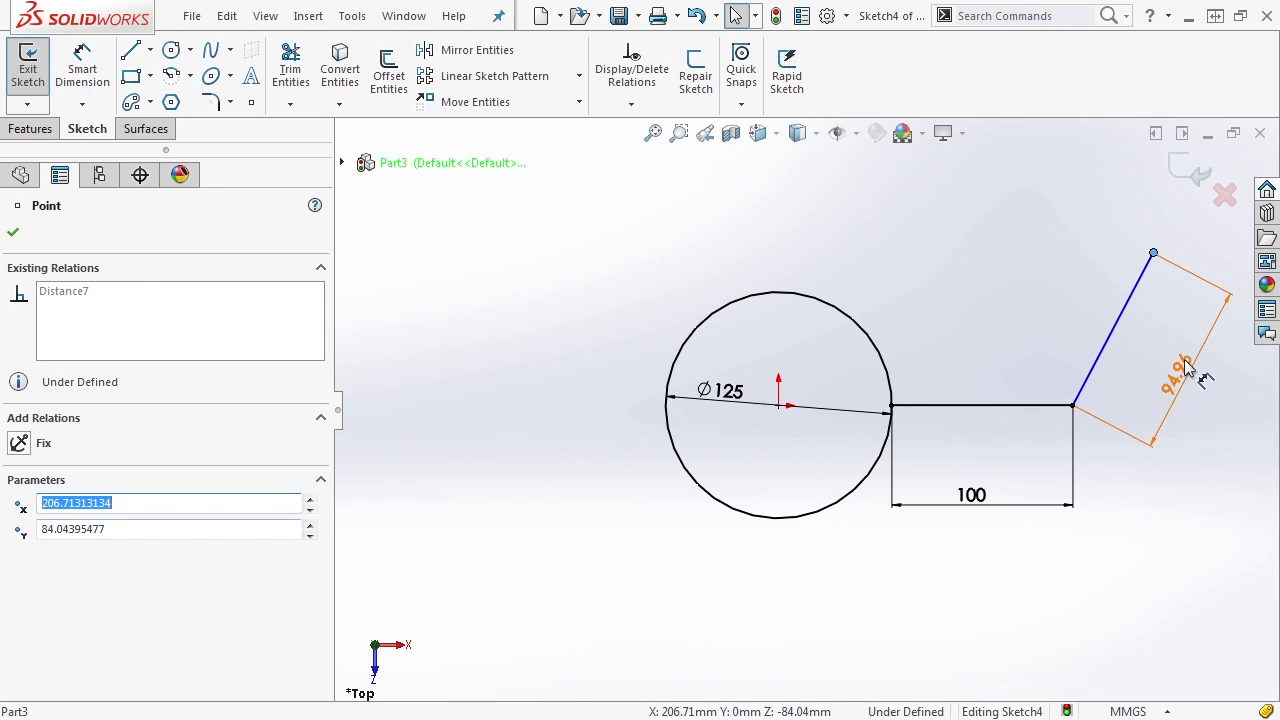
pyautogui.click(1158, 328)
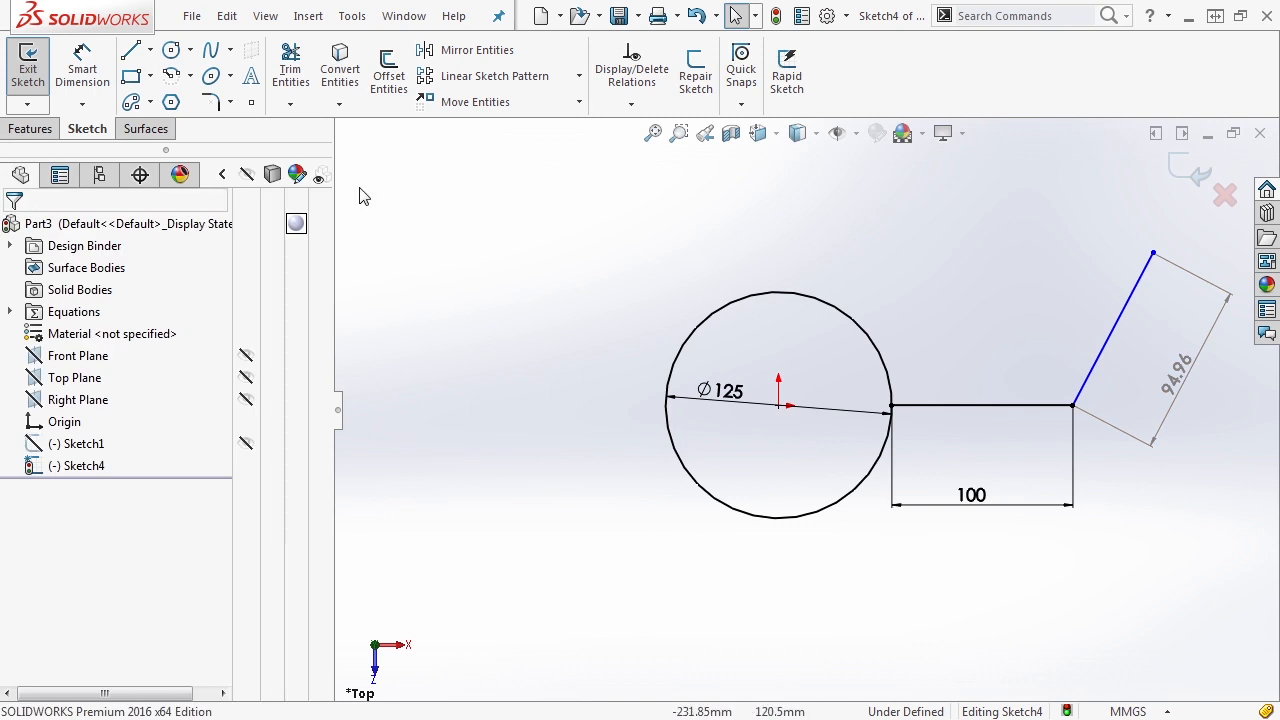
# - Add a vertical height dimension to the slanted line and set it to 80 mm
pyautogui.click(83, 76)
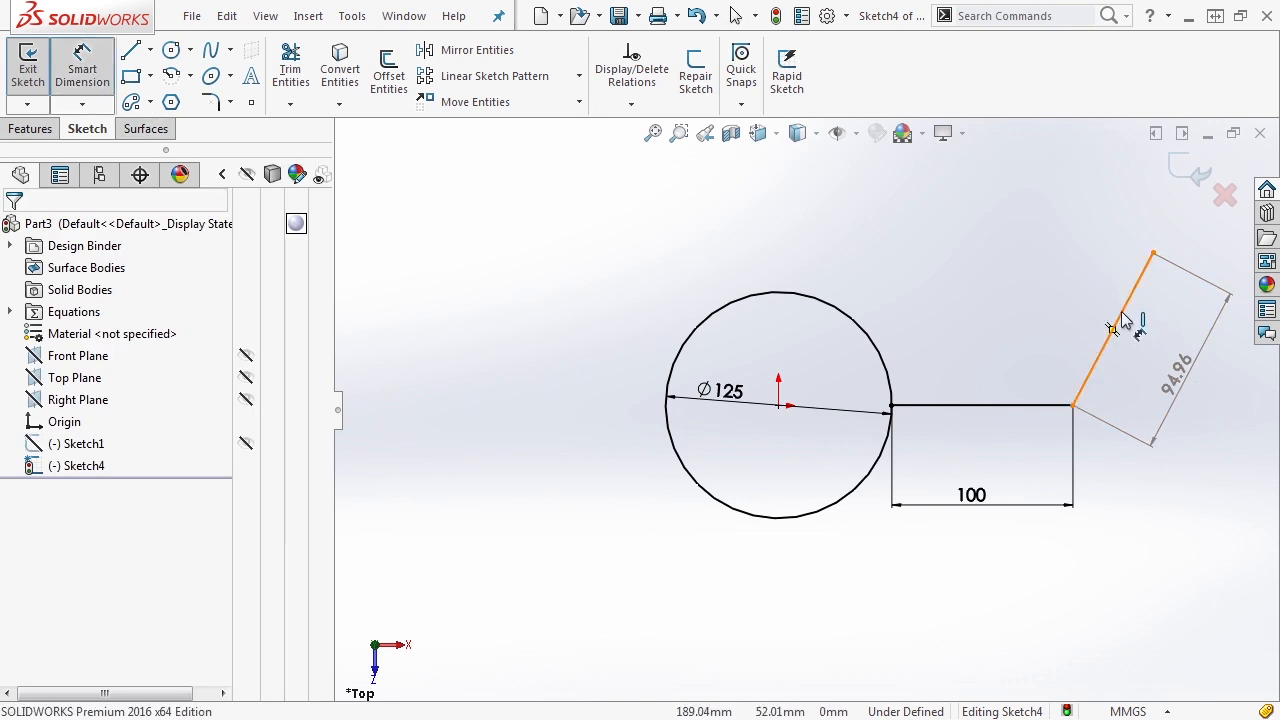
pyautogui.click(1115, 325)
pyautogui.click(1258, 320)
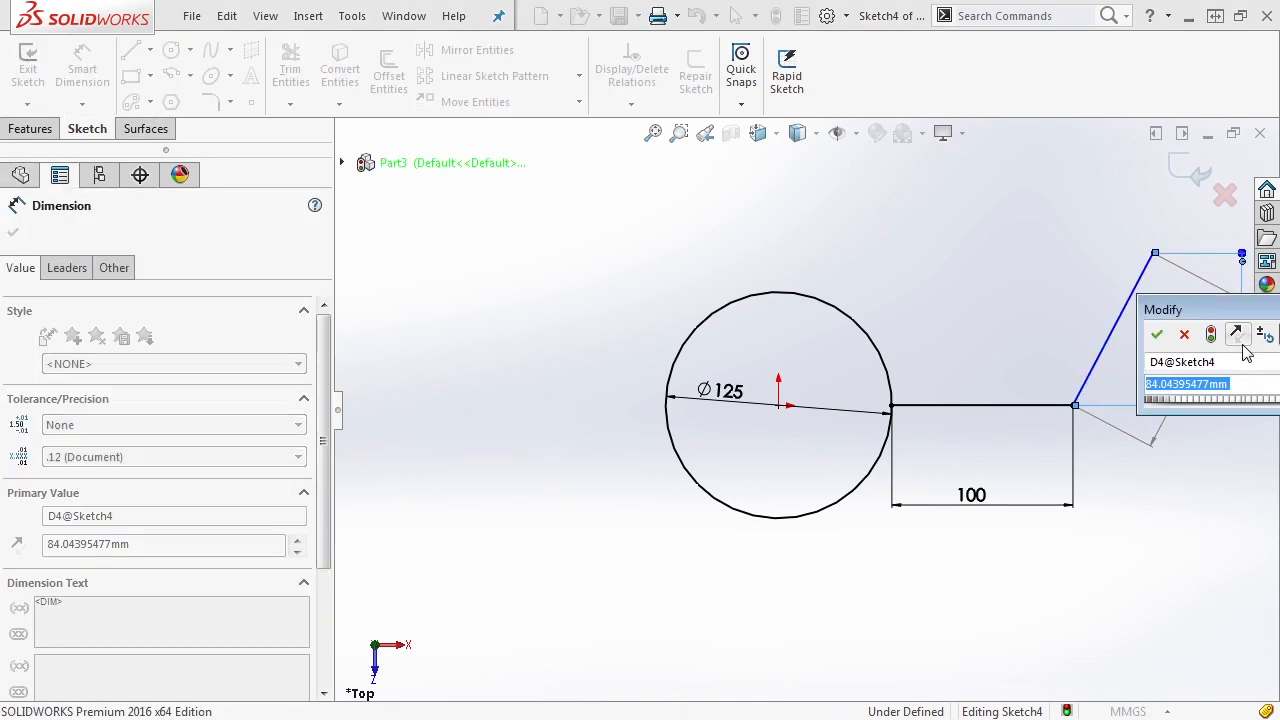
pyautogui.write('80')
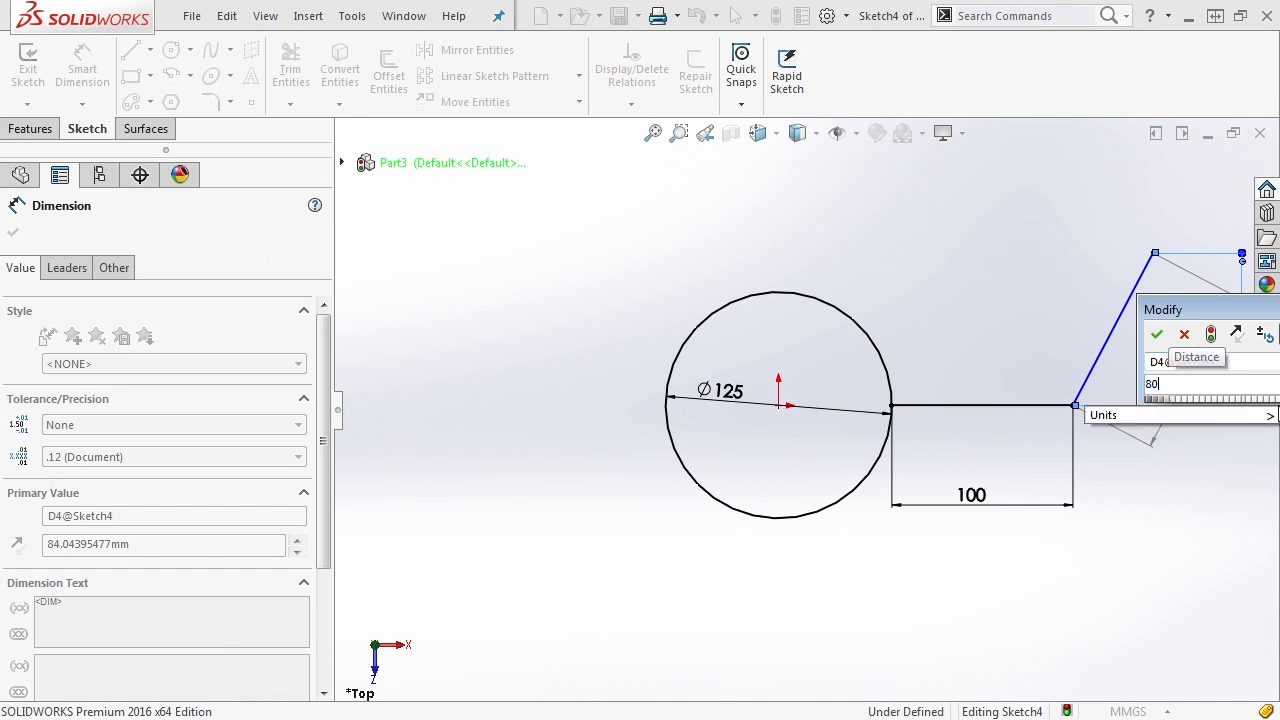
pyautogui.press('Return')
pyautogui.press('z')
pyautogui.scroll(-1, 1080, 345)
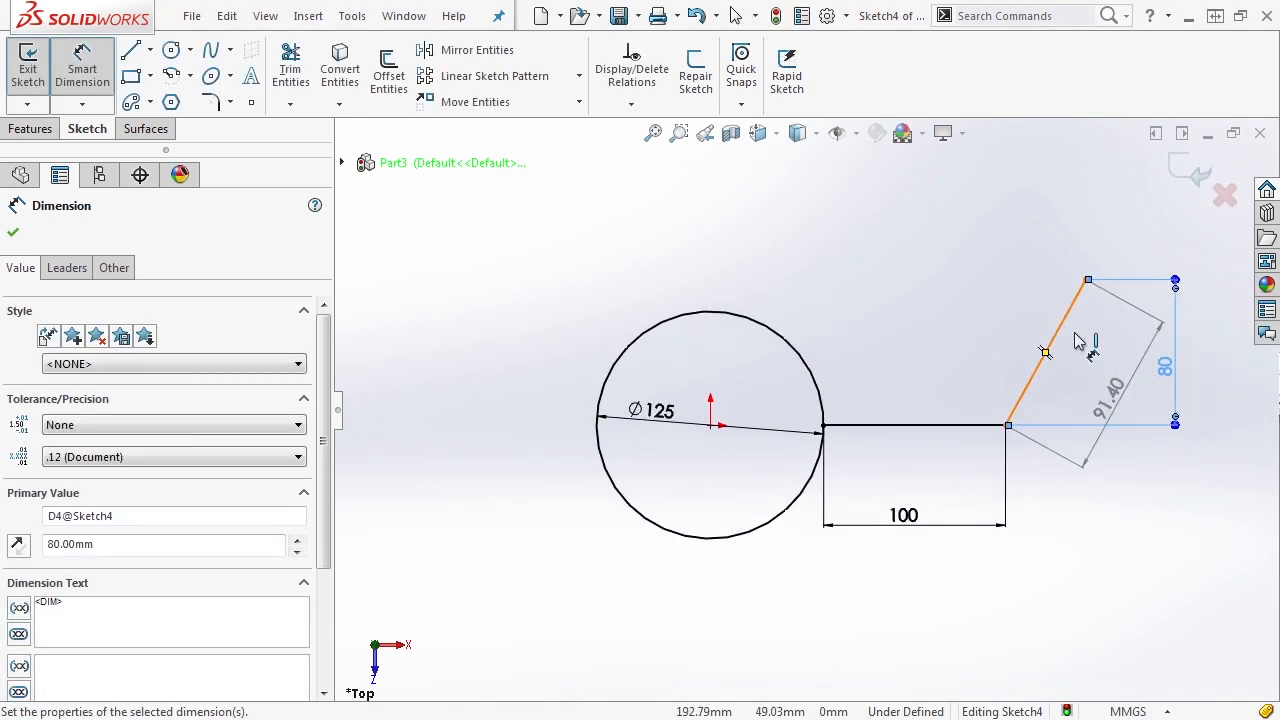
pyautogui.press('Escape')
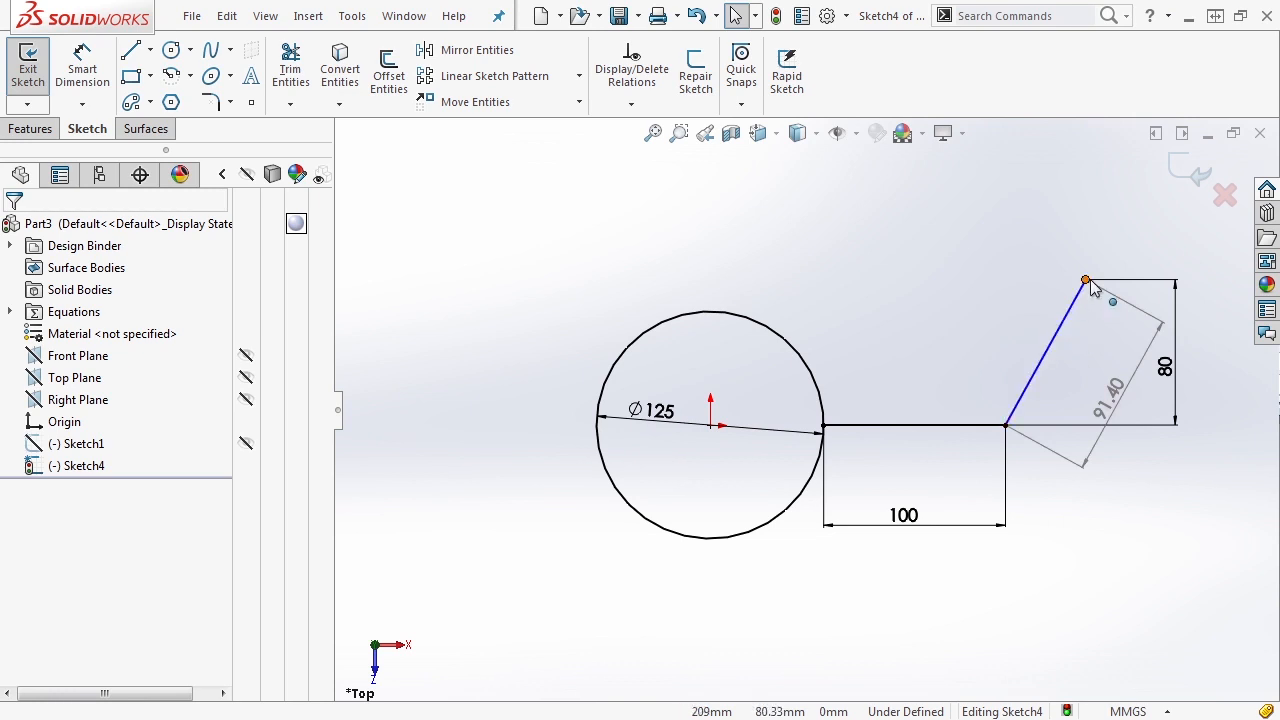
# - Move the slanted line's free endpoint toward the circle until the line leans back over the horizontal line, and reposition its aligned length dimension closer
pyautogui.moveTo(1087, 282); pyautogui.dragTo(1061, 281)
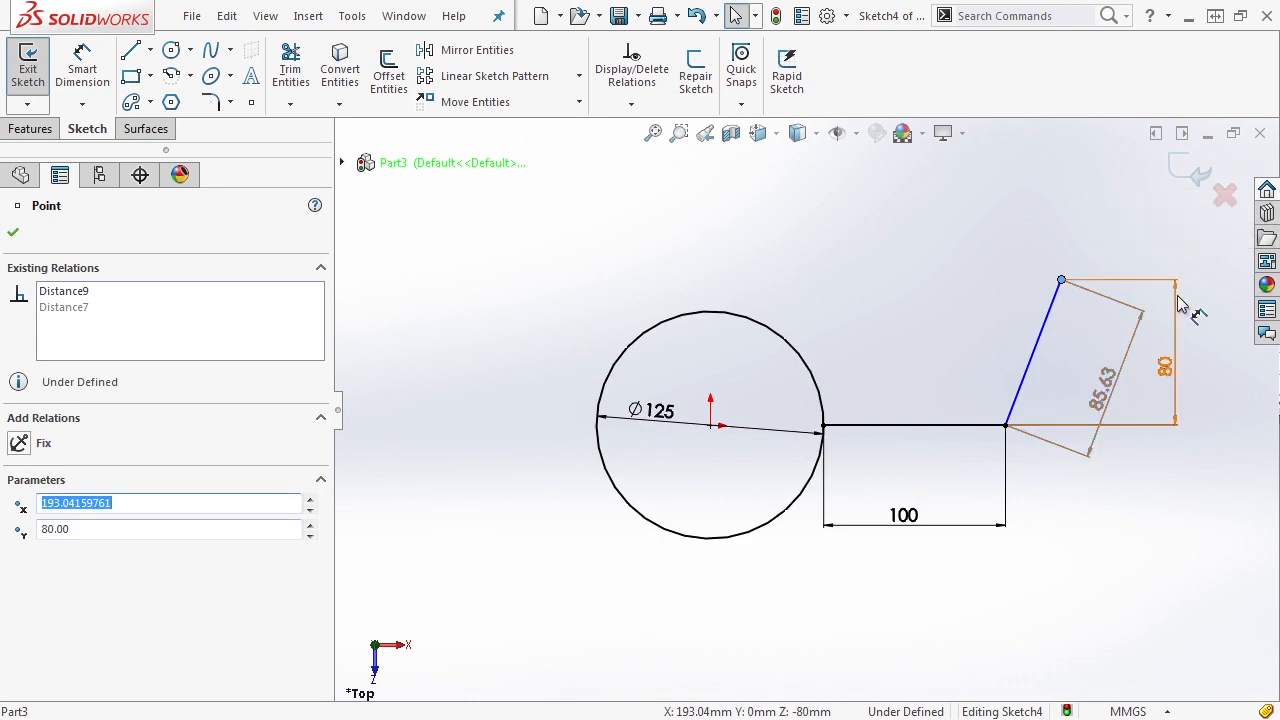
pyautogui.moveTo(1062, 281); pyautogui.dragTo(960, 280)
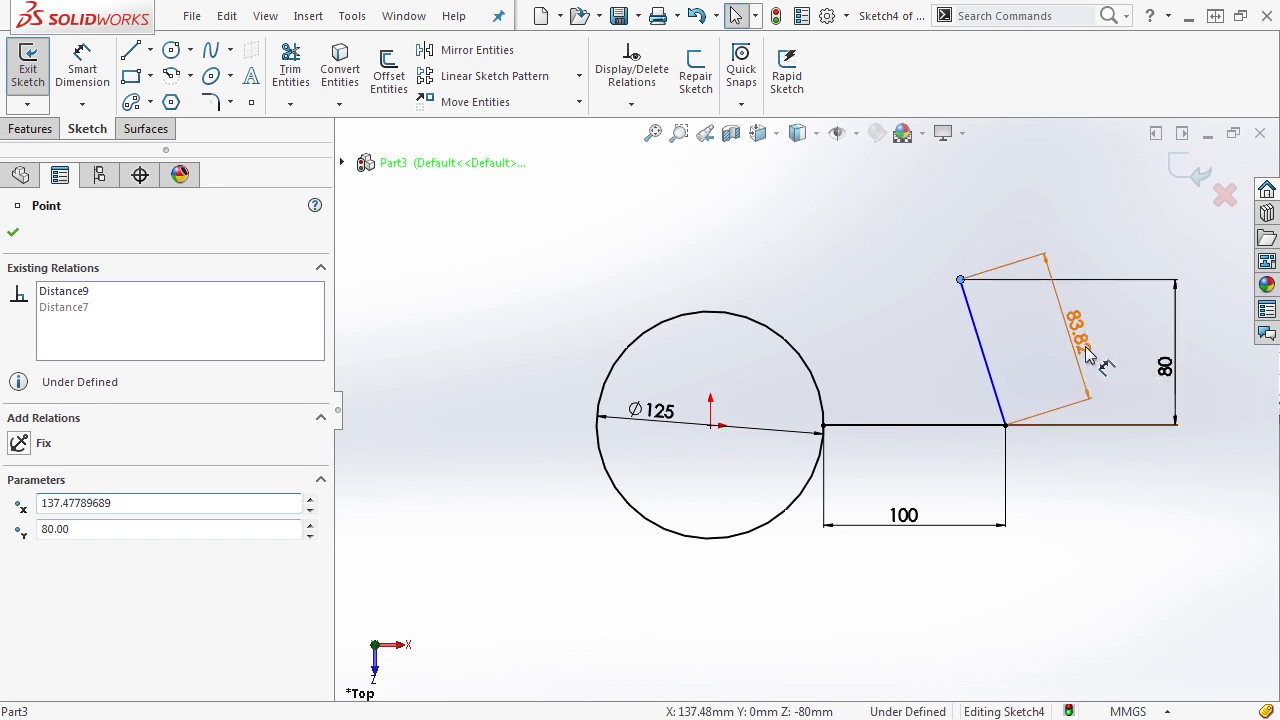
pyautogui.moveTo(1087, 347); pyautogui.dragTo(1067, 351)
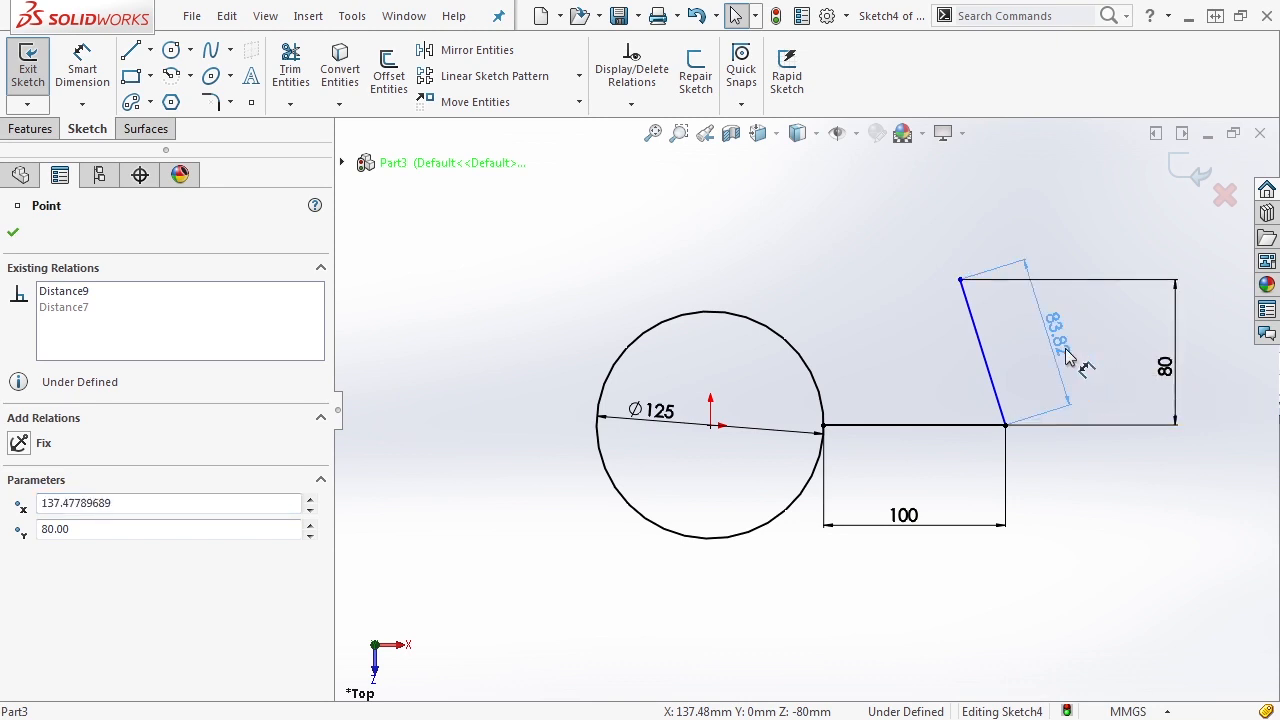
# - Dimension the inside angle between the slanted line and the horizontal line and set it to 60 degrees
pyautogui.click(77, 70)
pyautogui.click(983, 350)
pyautogui.click(958, 425)
pyautogui.click(963, 391)
pyautogui.write('60')
pyautogui.press('Return')
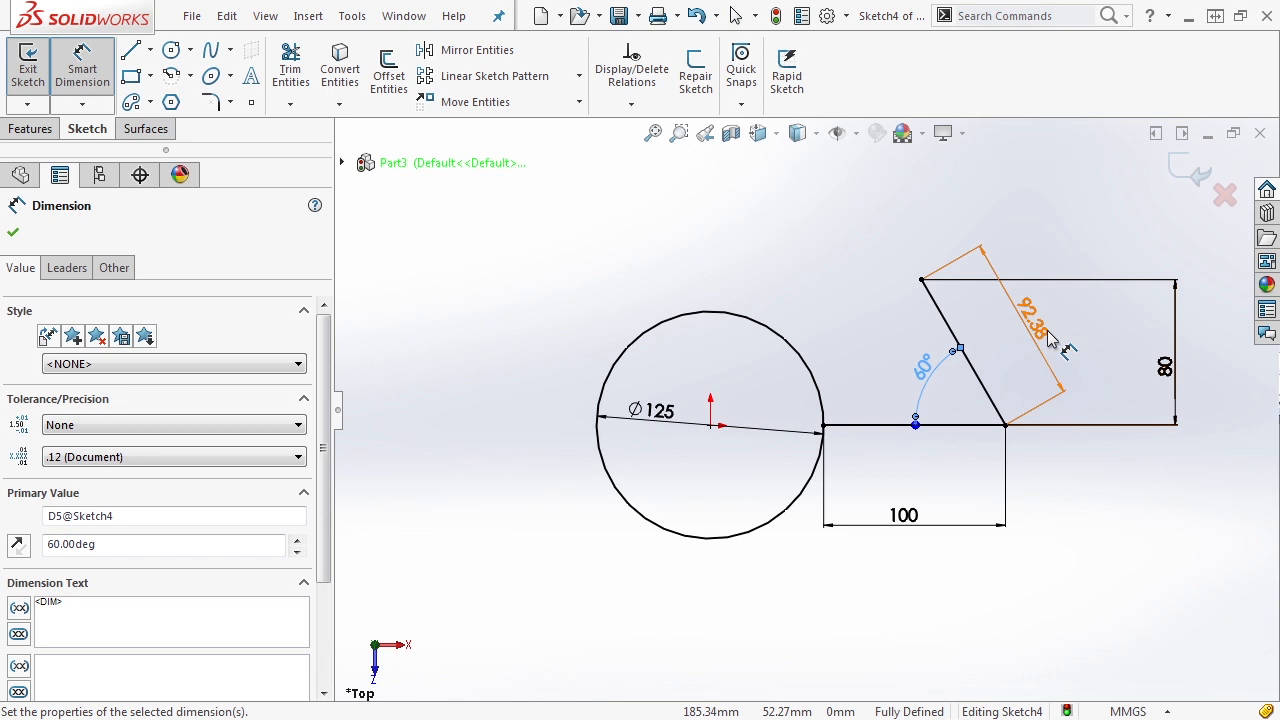
pyautogui.press('Escape')
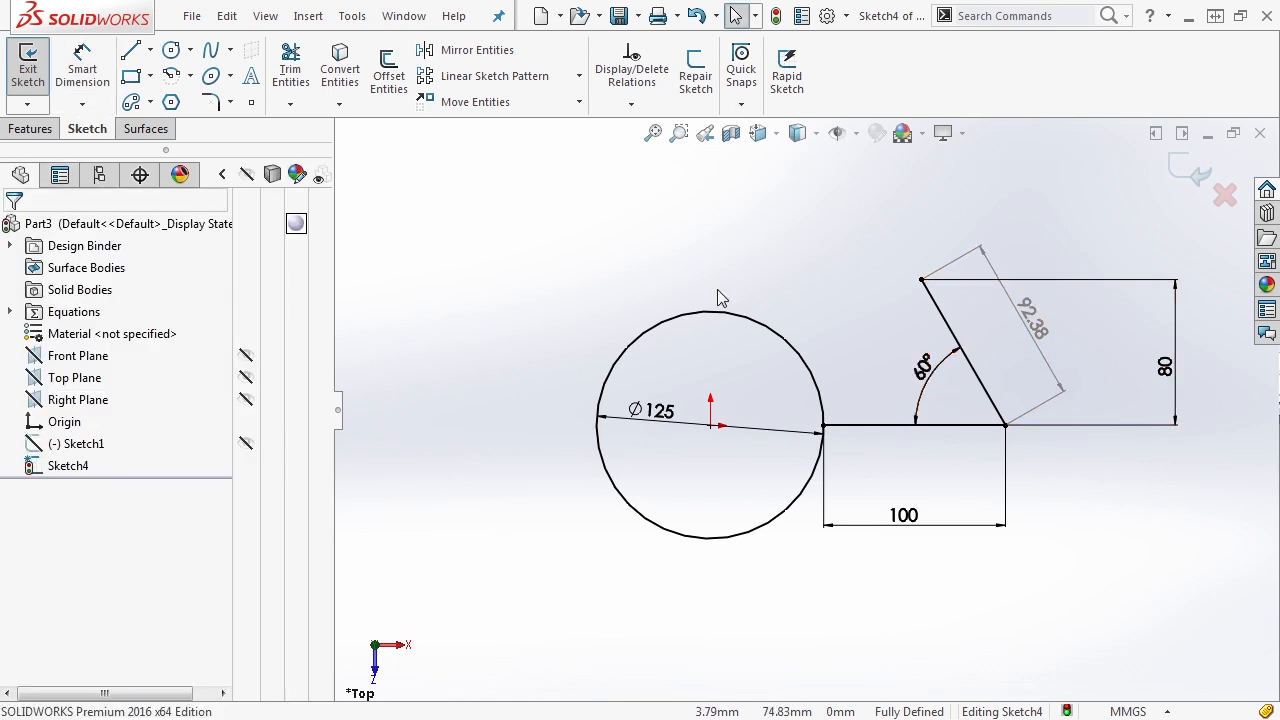
# - Sketch a two-point spline about 236 mm long above the circle, rising gently toward the slanted line
pyautogui.click(210, 50)
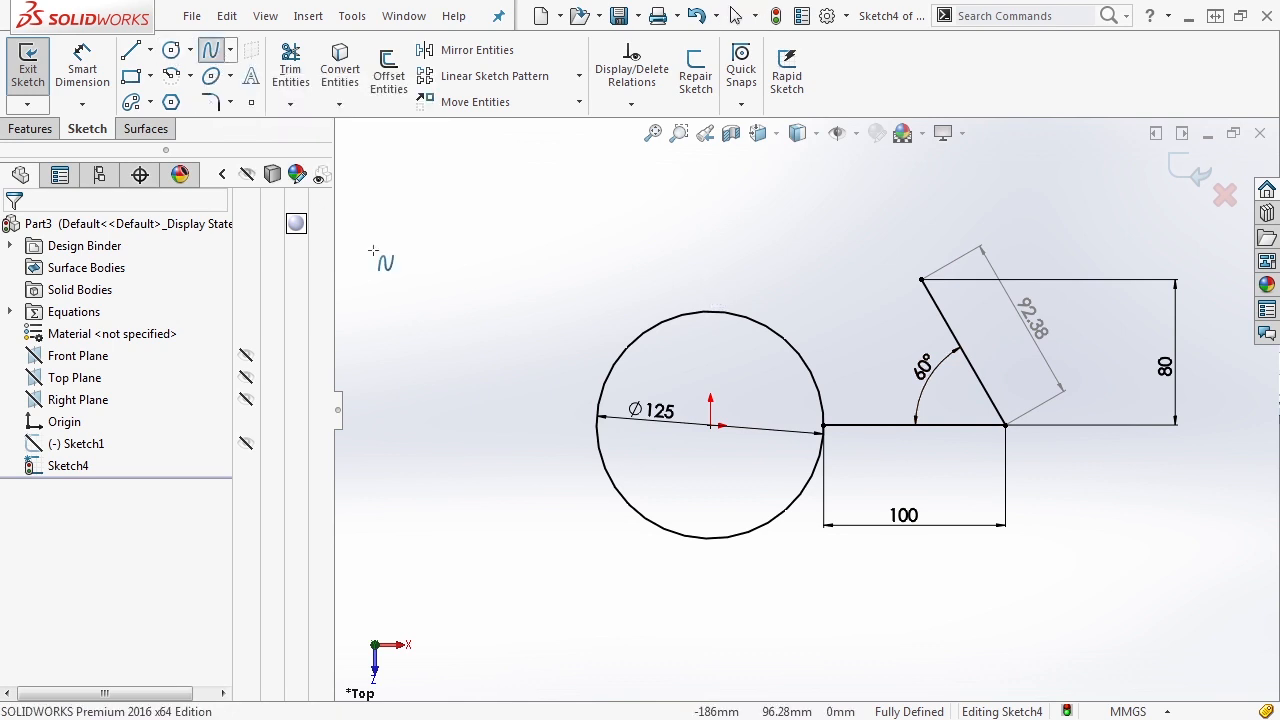
pyautogui.click(422, 279)
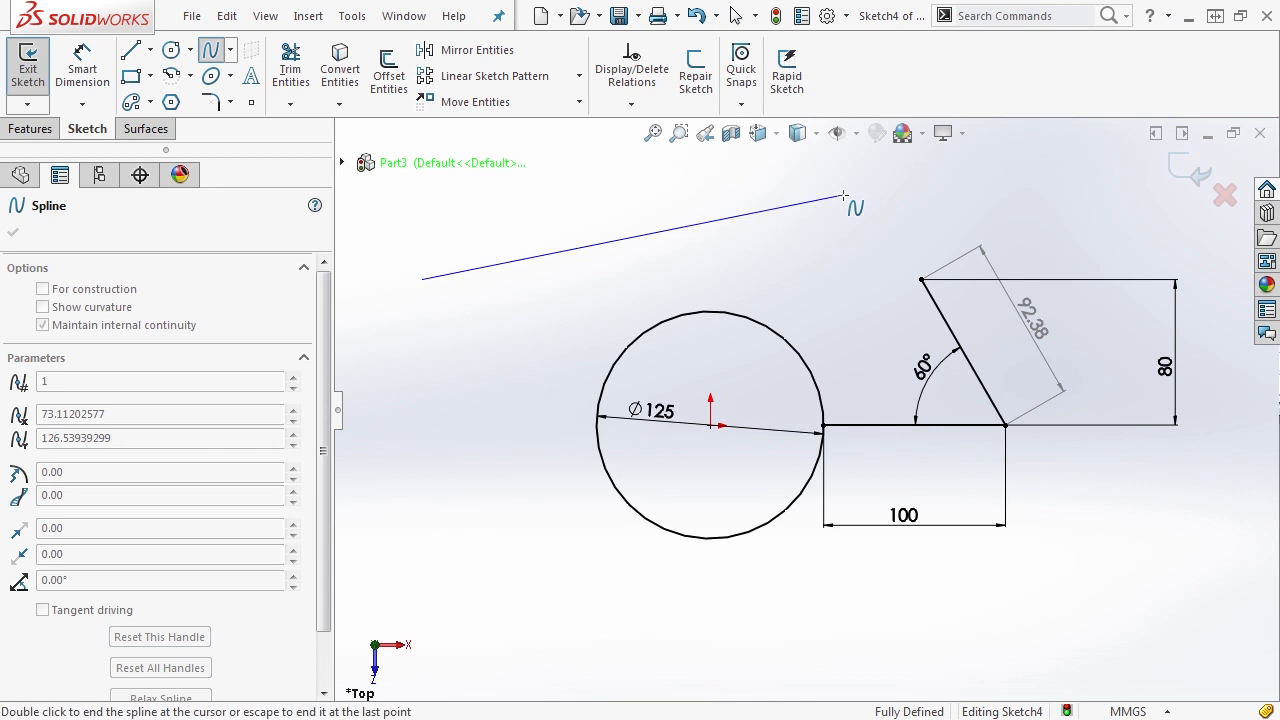
pyautogui.click(843, 196)
pyautogui.press('Escape')
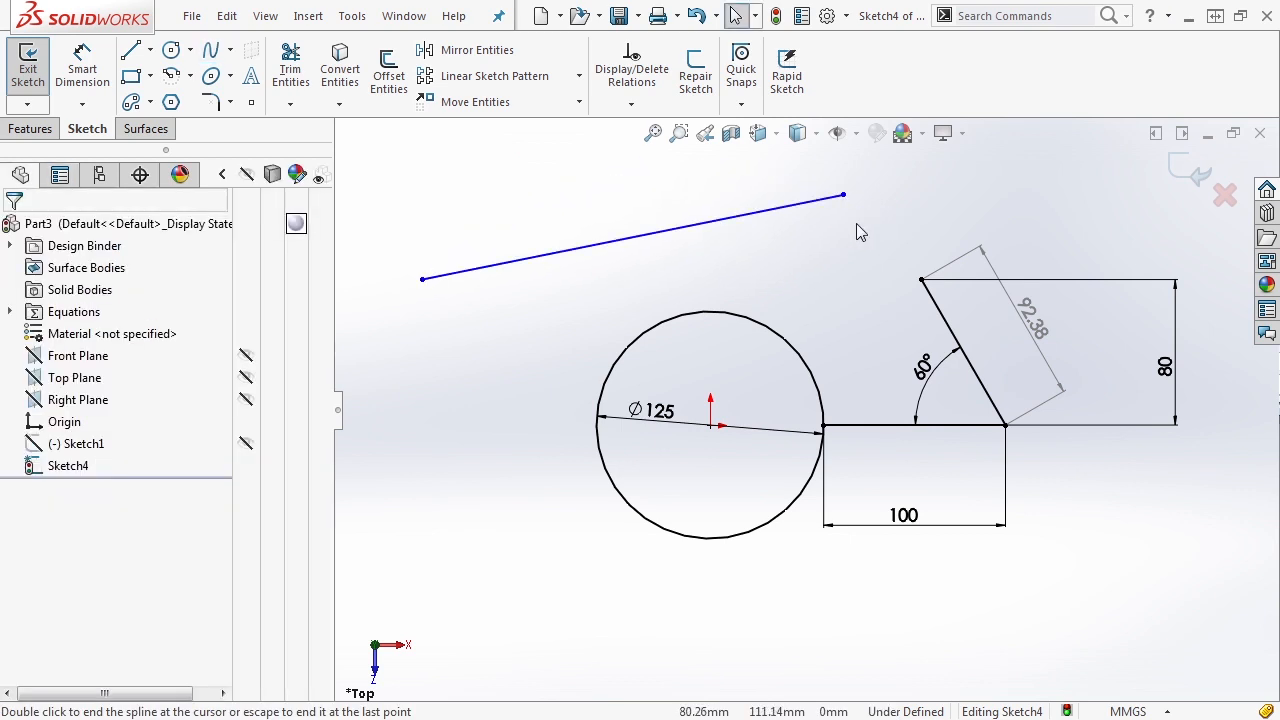
# - Add a length dimension below the spline and make it driven
pyautogui.click(82, 68)
pyautogui.click(494, 265)
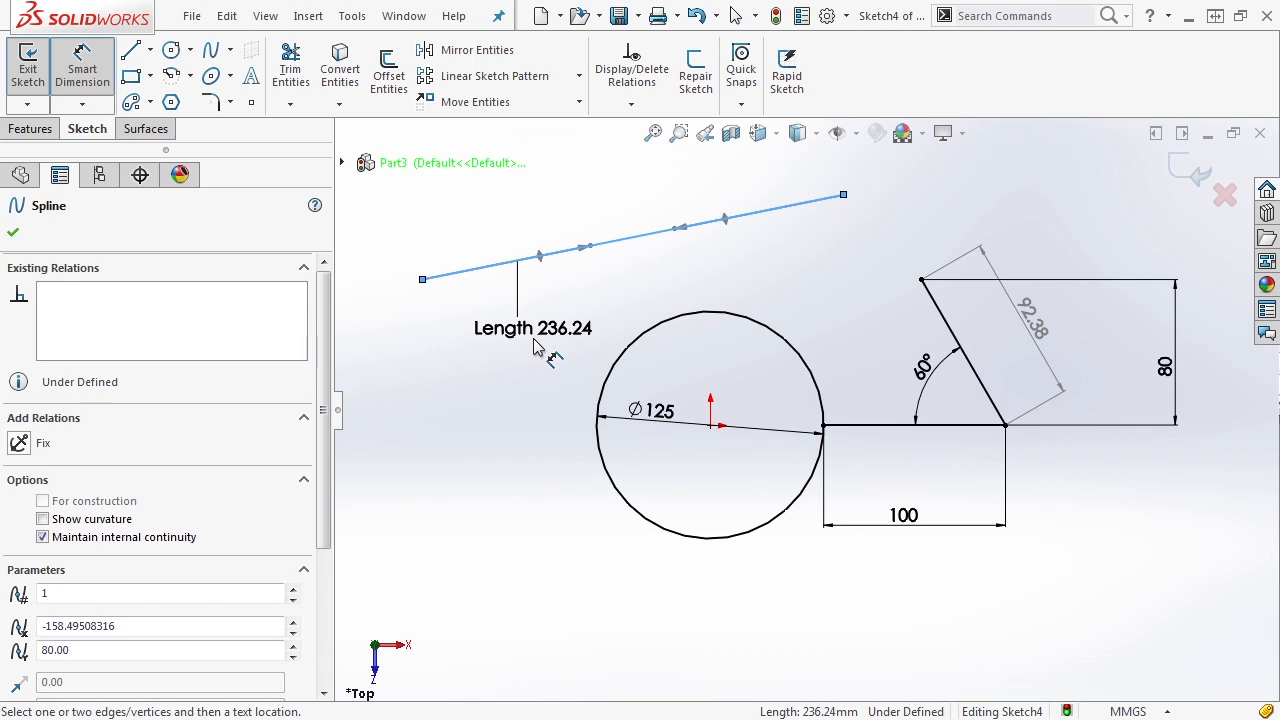
pyautogui.click(550, 346)
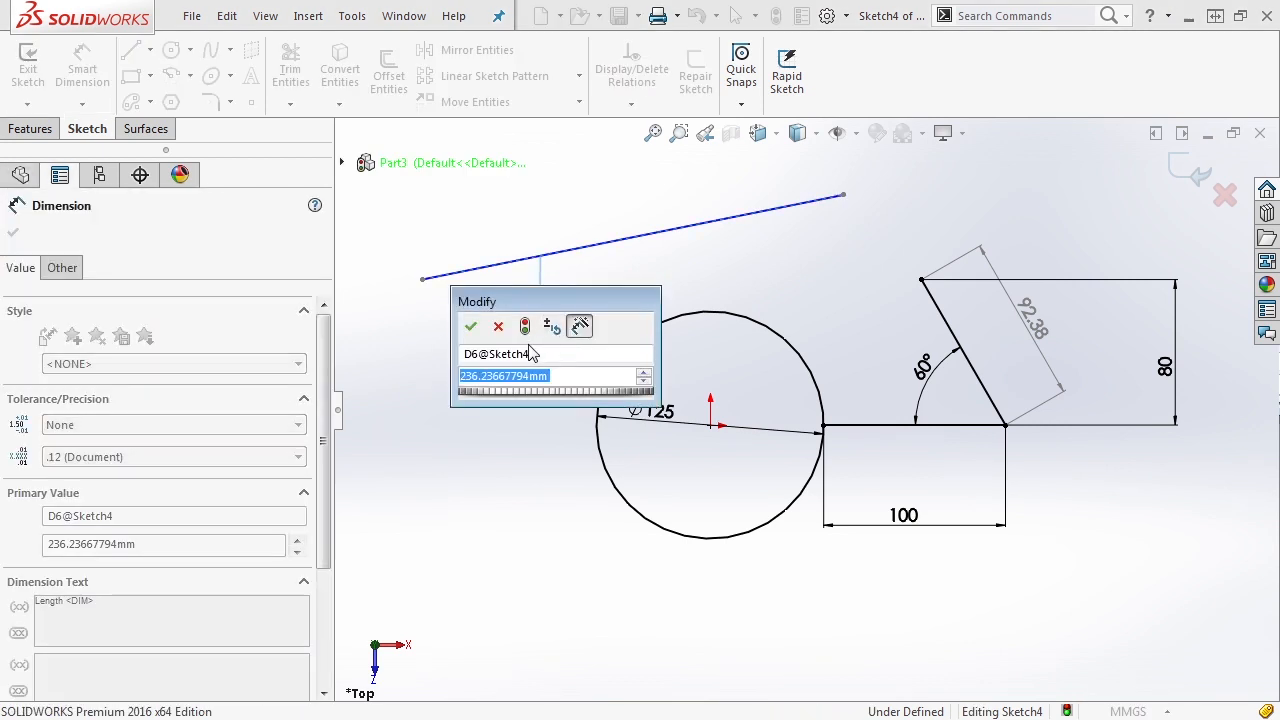
pyautogui.click(471, 328)
pyautogui.rightClick(545, 322)
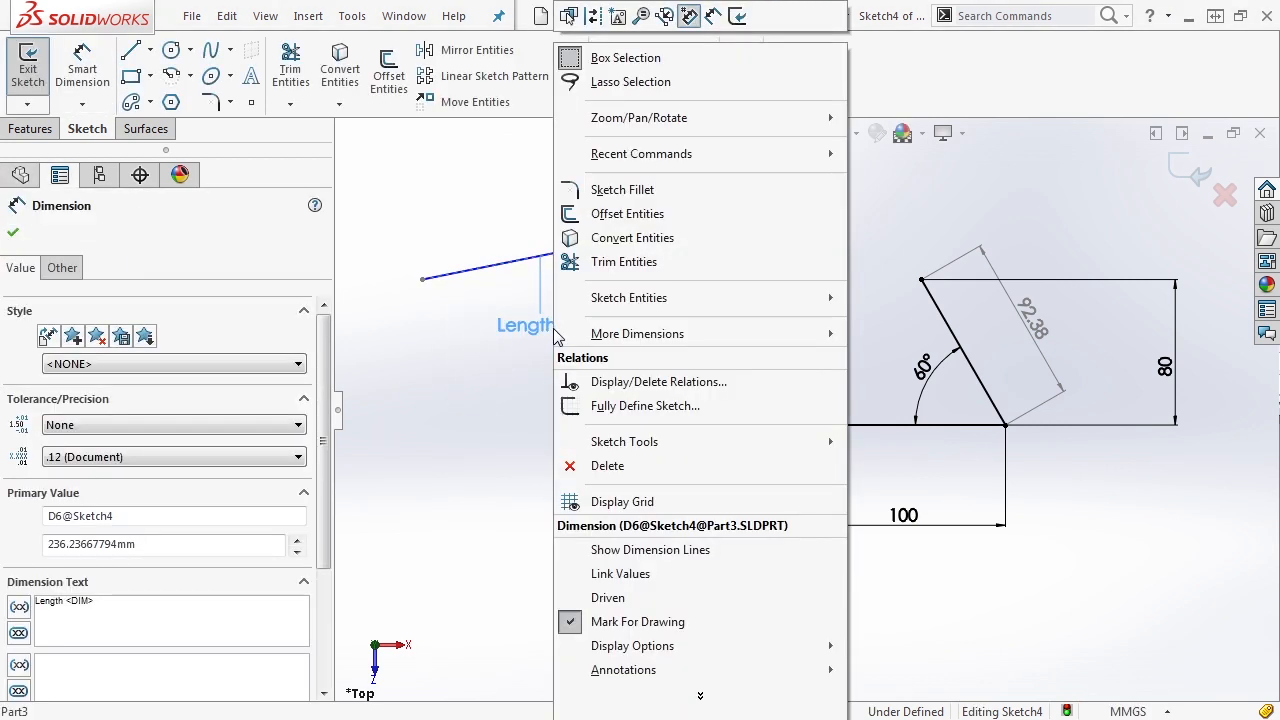
pyautogui.click(620, 598)
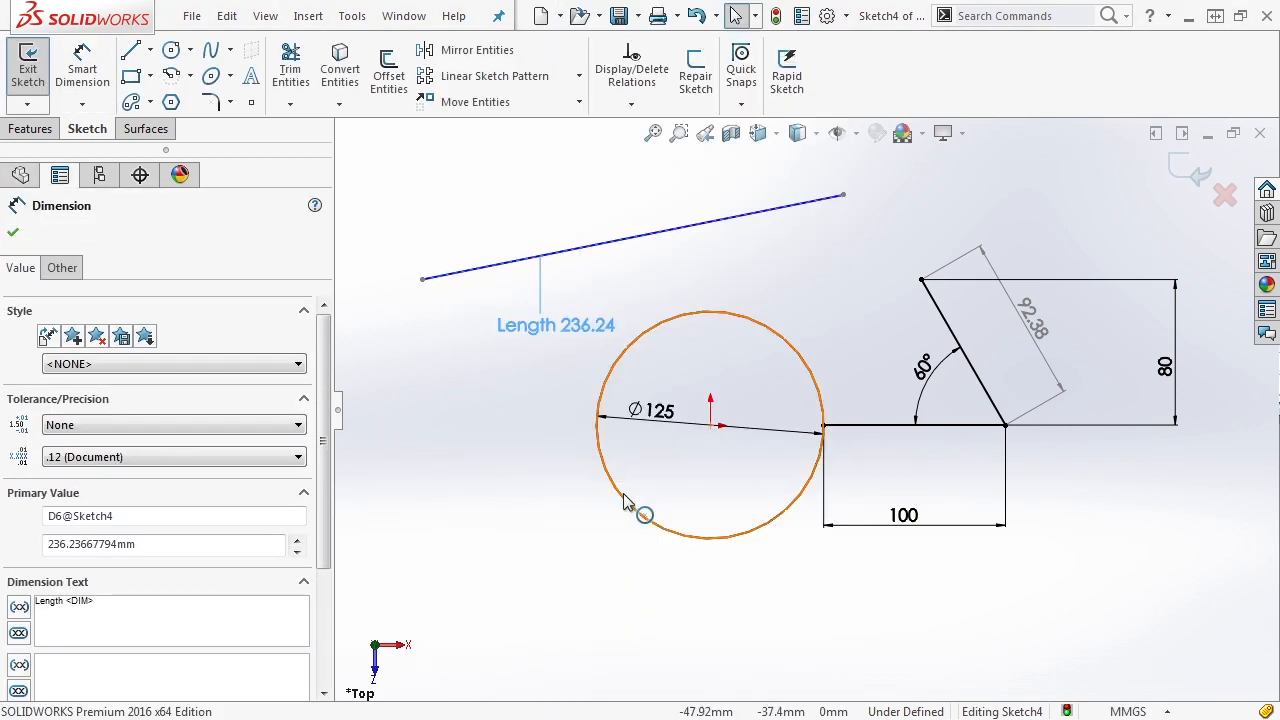
pyautogui.click(621, 298)
# - Bend the spline downward through the circle with its start tangent handle, to about 314 mm long, and reposition its length dimension above the curve
pyautogui.click(623, 240)
pyautogui.moveTo(589, 245)
pyautogui.mouseDown()
pyautogui.moveTo(592, 303)
pyautogui.moveTo(562, 384)
pyautogui.moveTo(563, 480)
pyautogui.moveTo(533, 472)
pyautogui.moveTo(530, 428)
pyautogui.moveTo(586, 237)
pyautogui.mouseUp()
pyautogui.moveTo(497, 470); pyautogui.dragTo(571, 520)
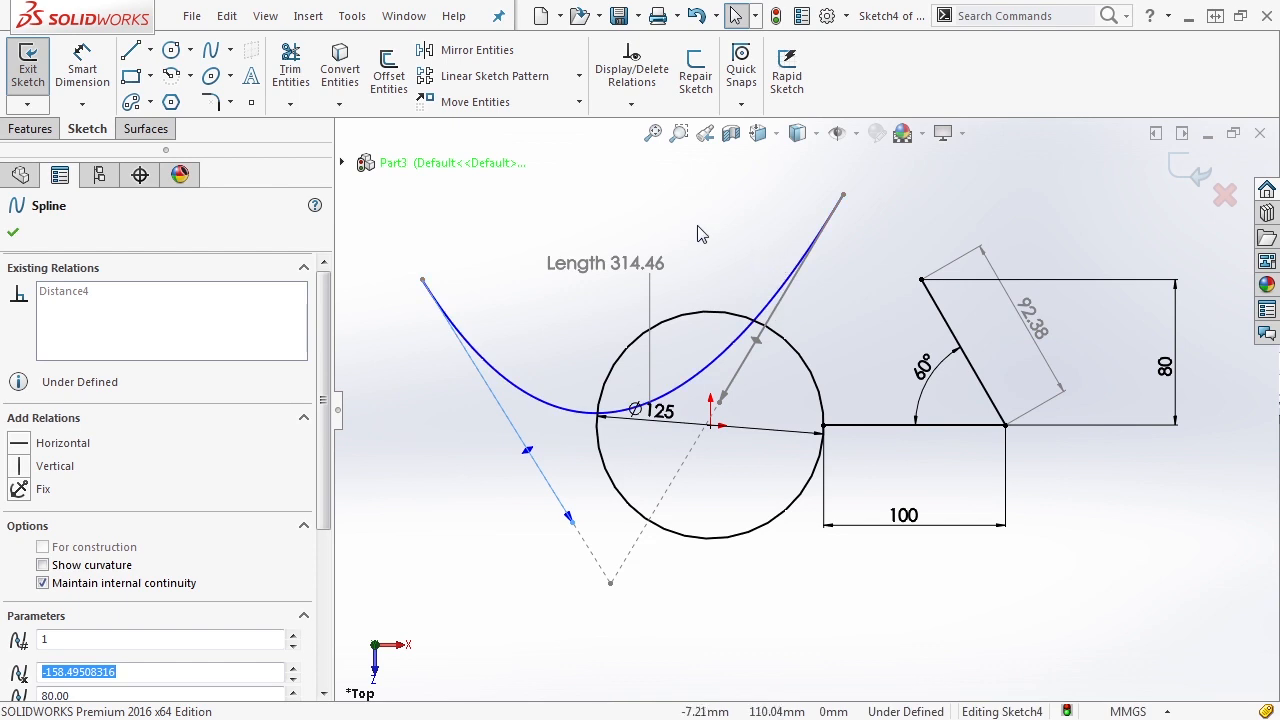
pyautogui.click(531, 309)
pyautogui.moveTo(566, 270); pyautogui.dragTo(574, 209)
pyautogui.click(559, 286)
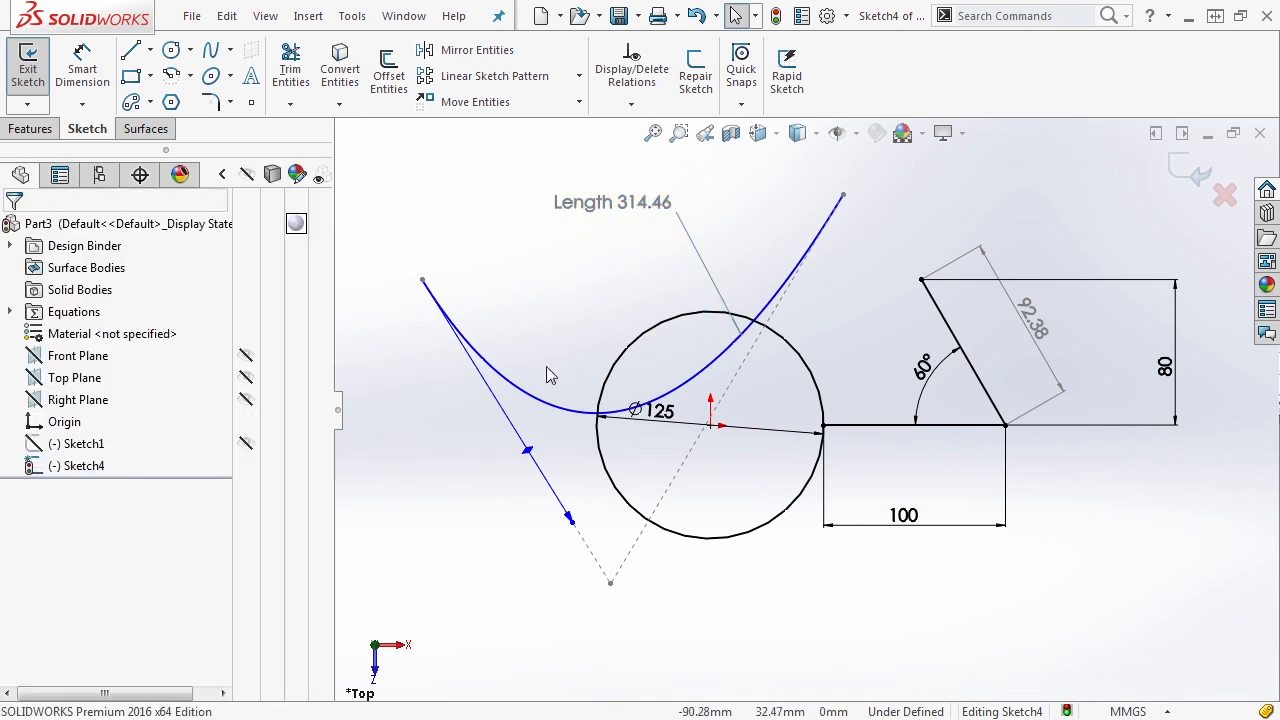
# - Dimension the tangent weight of the spline's start handle and set it to 500
pyautogui.click(96, 80)
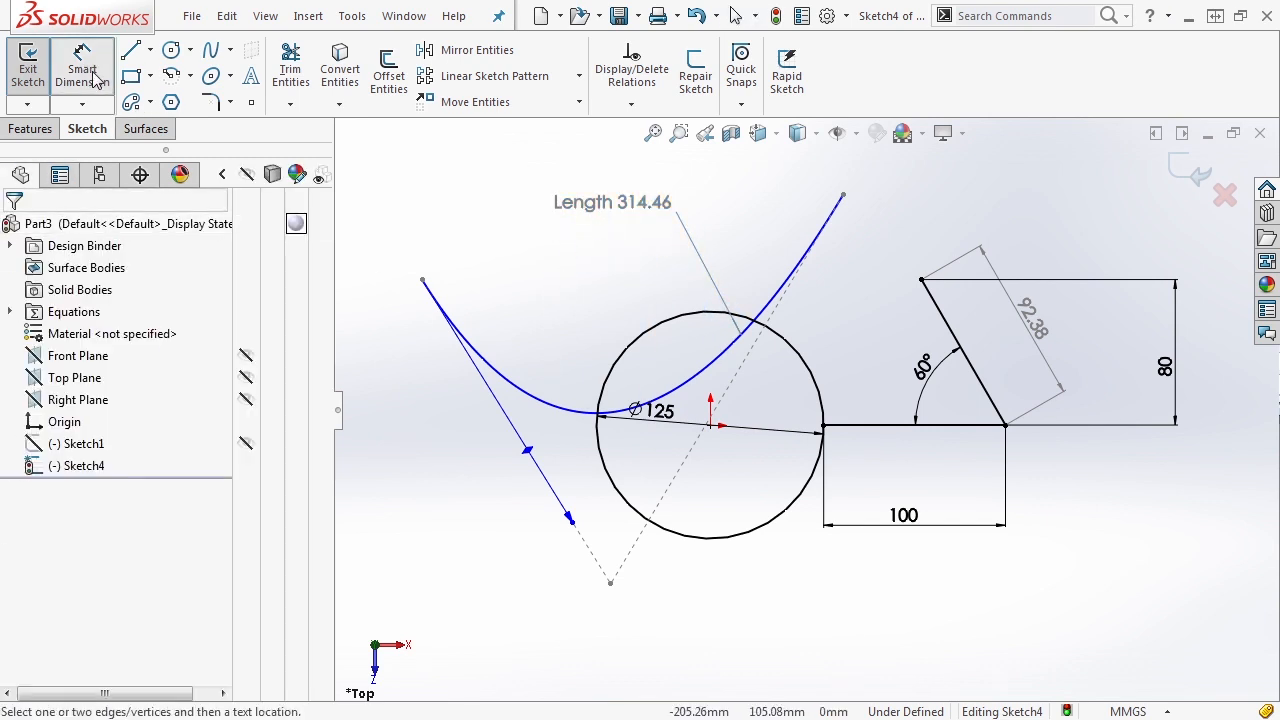
pyautogui.click(530, 456)
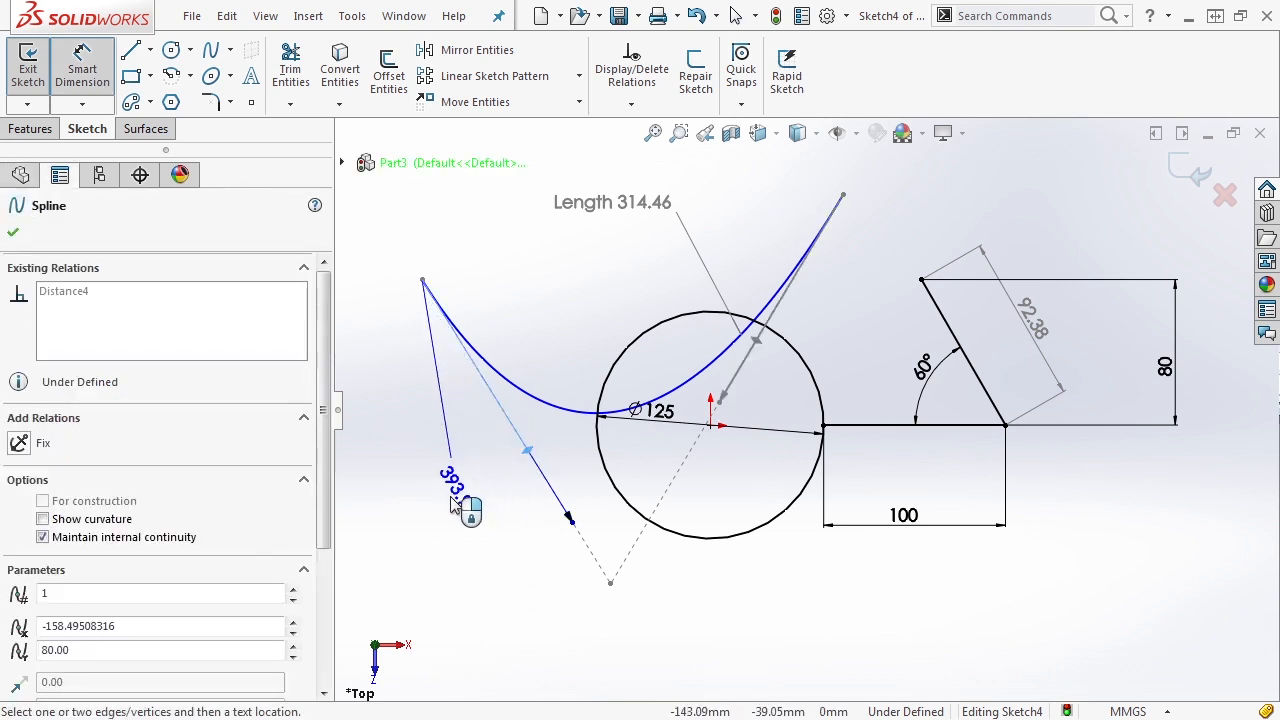
pyautogui.click(457, 505)
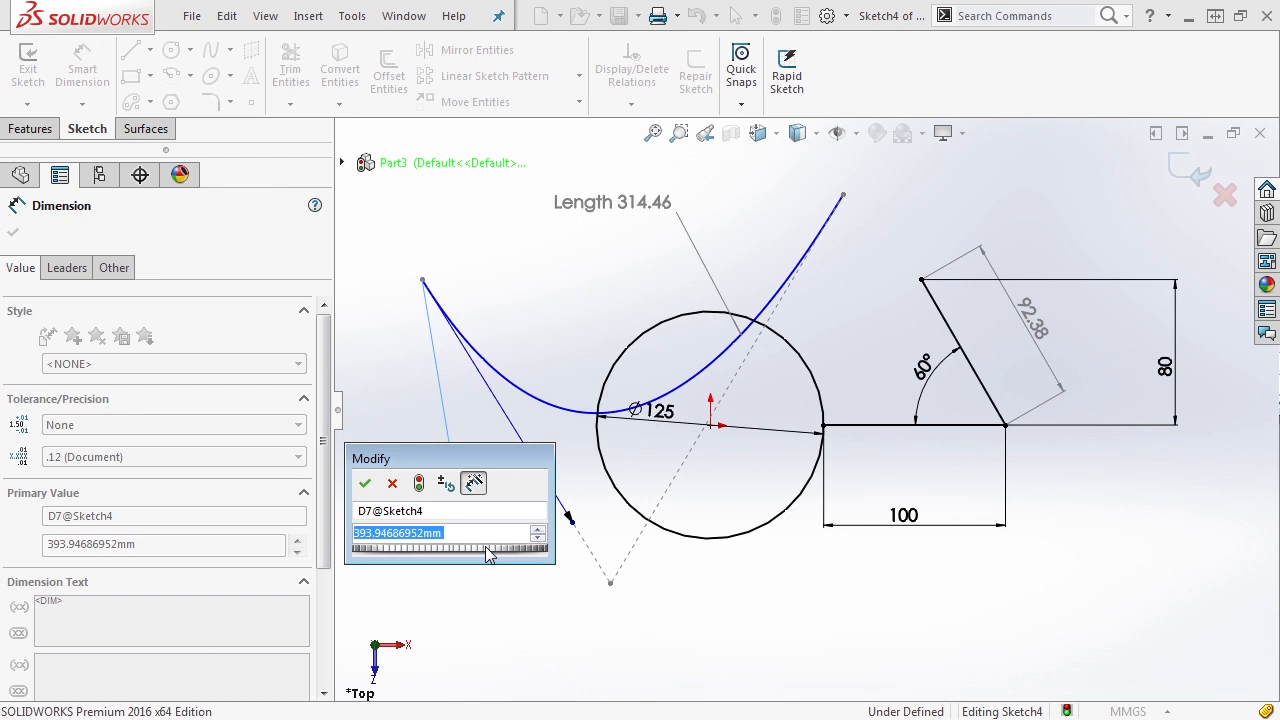
pyautogui.write('500')
pyautogui.press('Return')
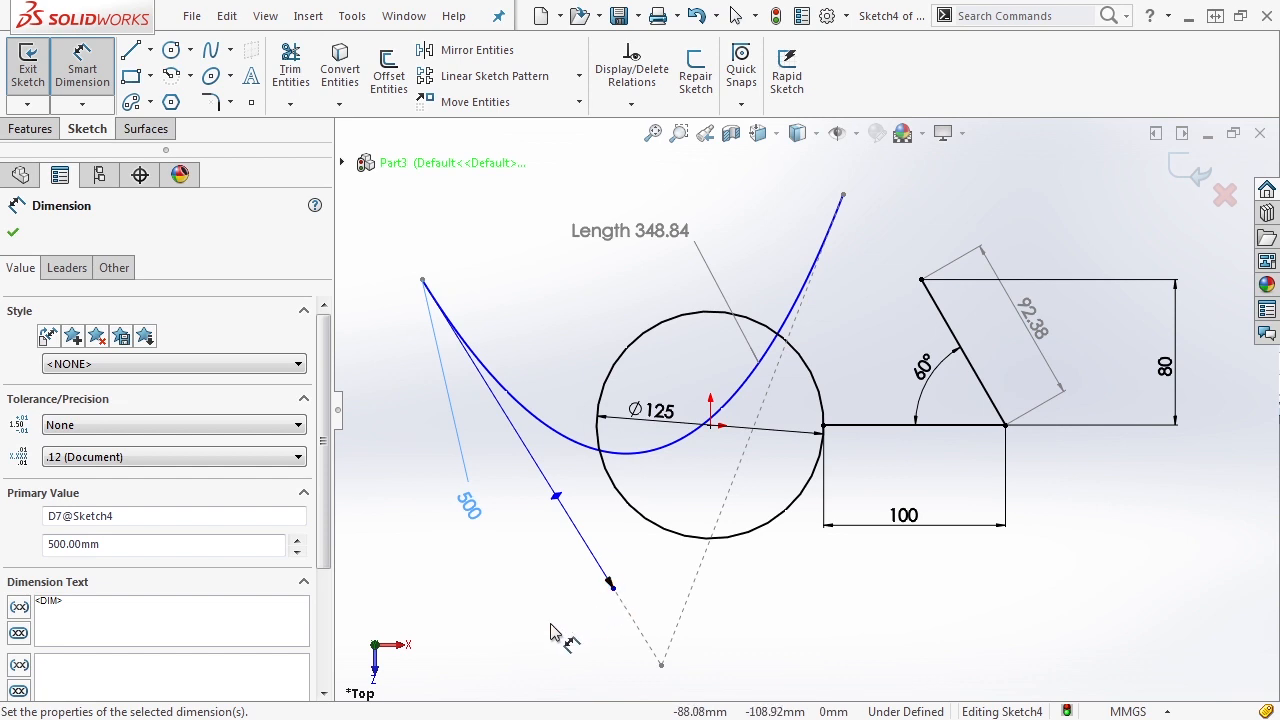
# - Dimension the angle between the spline's start handle and the horizontal line and set it to 50 degrees
pyautogui.click(570, 513)
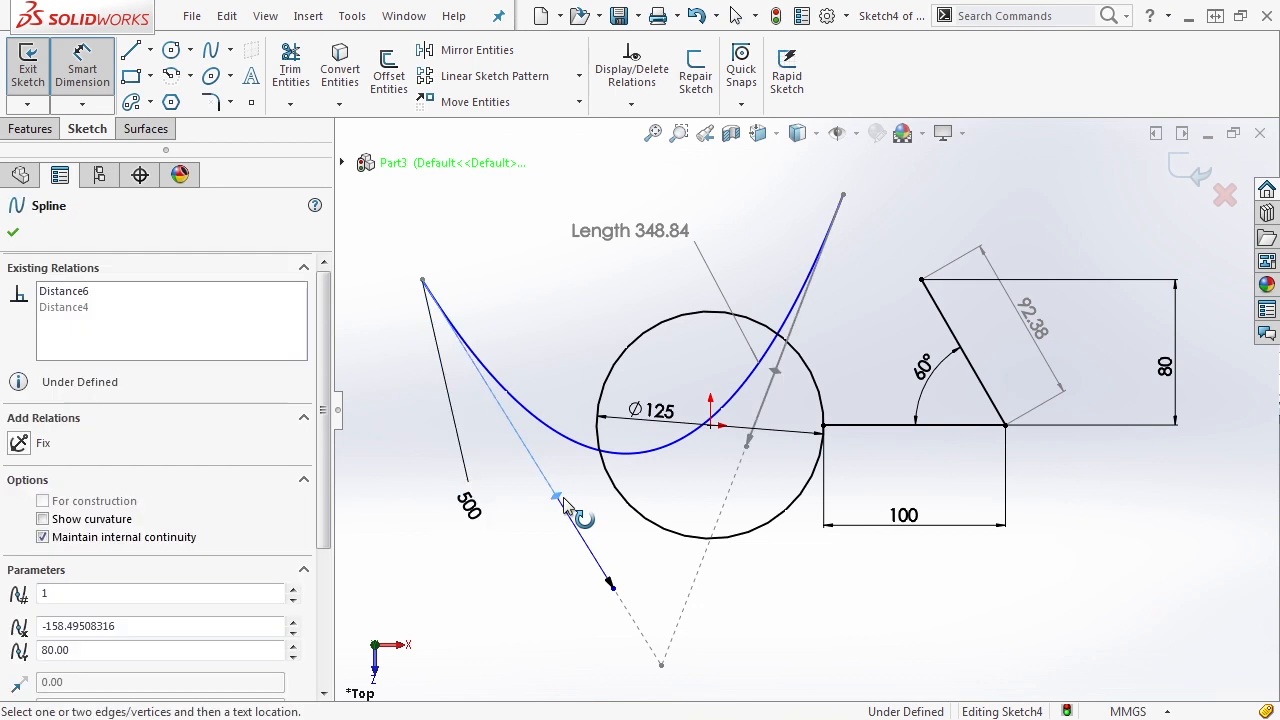
pyautogui.click(848, 435)
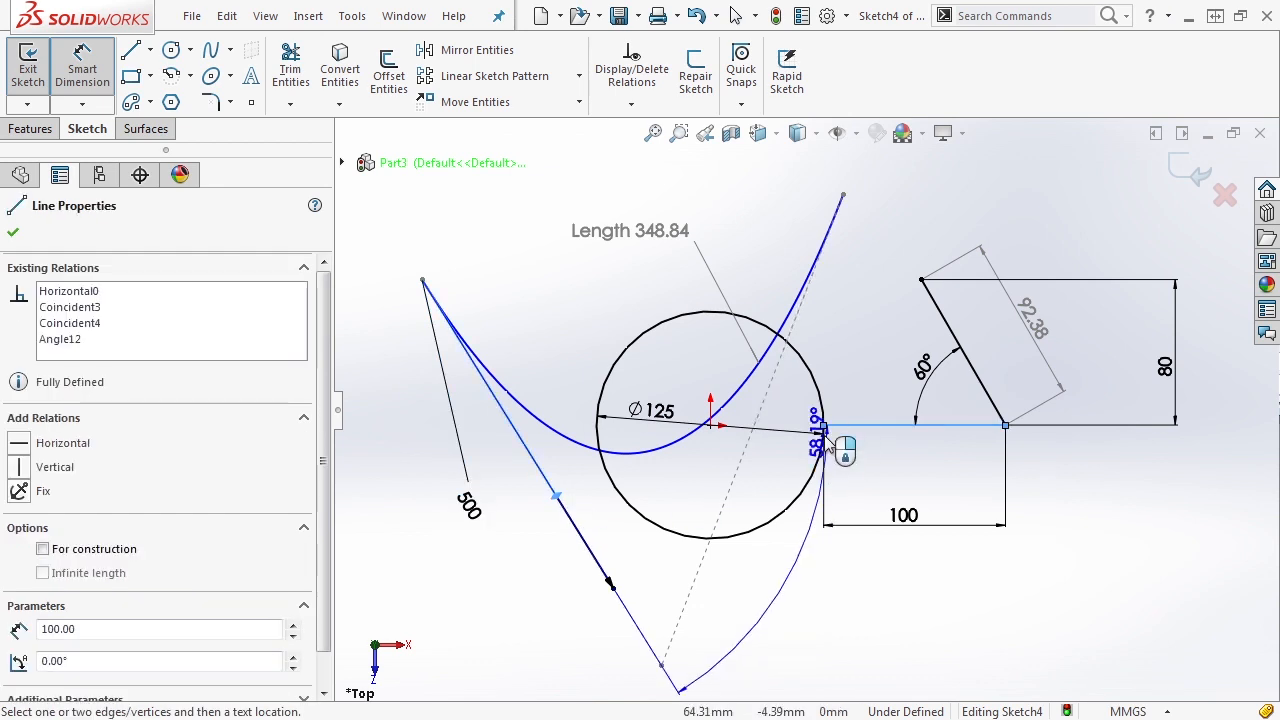
pyautogui.click(688, 495)
pyautogui.write('50')
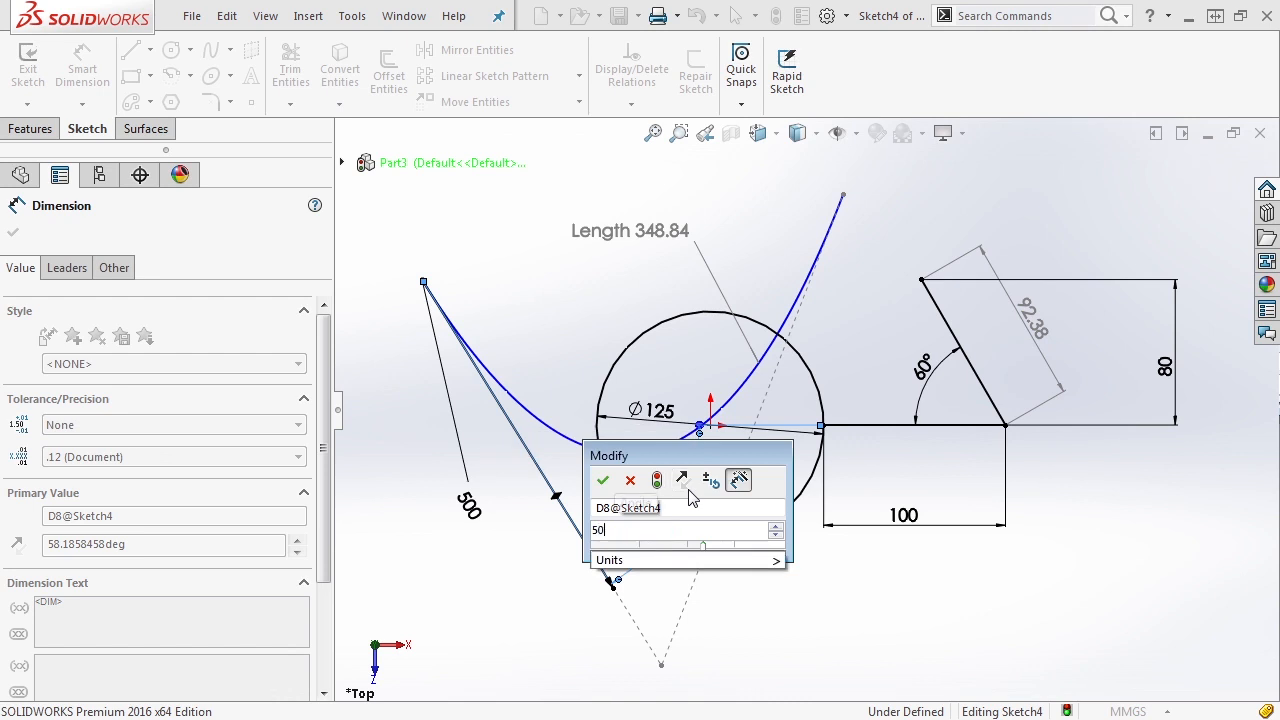
pyautogui.press('Return')
pyautogui.press('Escape')
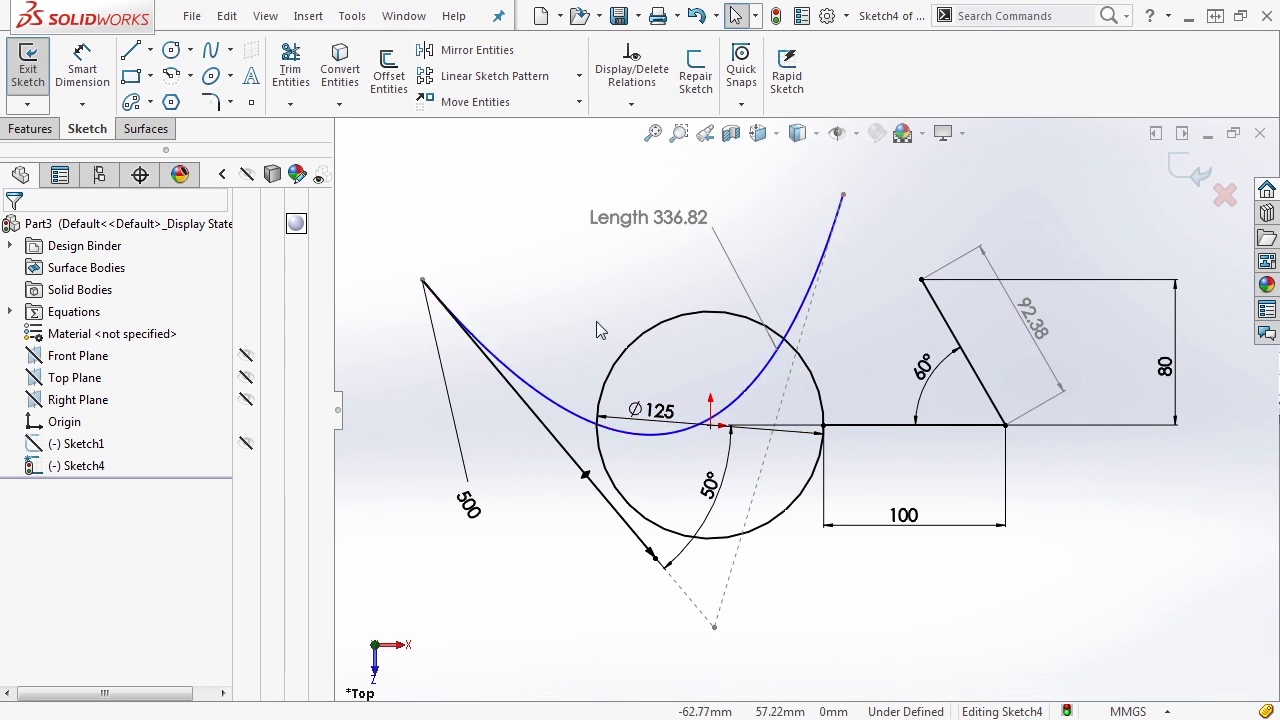
# - Move the spline's start point outward and reposition its other endpoint, reshaping the spline to about 308 mm long
pyautogui.moveTo(423, 280); pyautogui.dragTo(404, 280)
pyautogui.moveTo(843, 195); pyautogui.dragTo(878, 212)
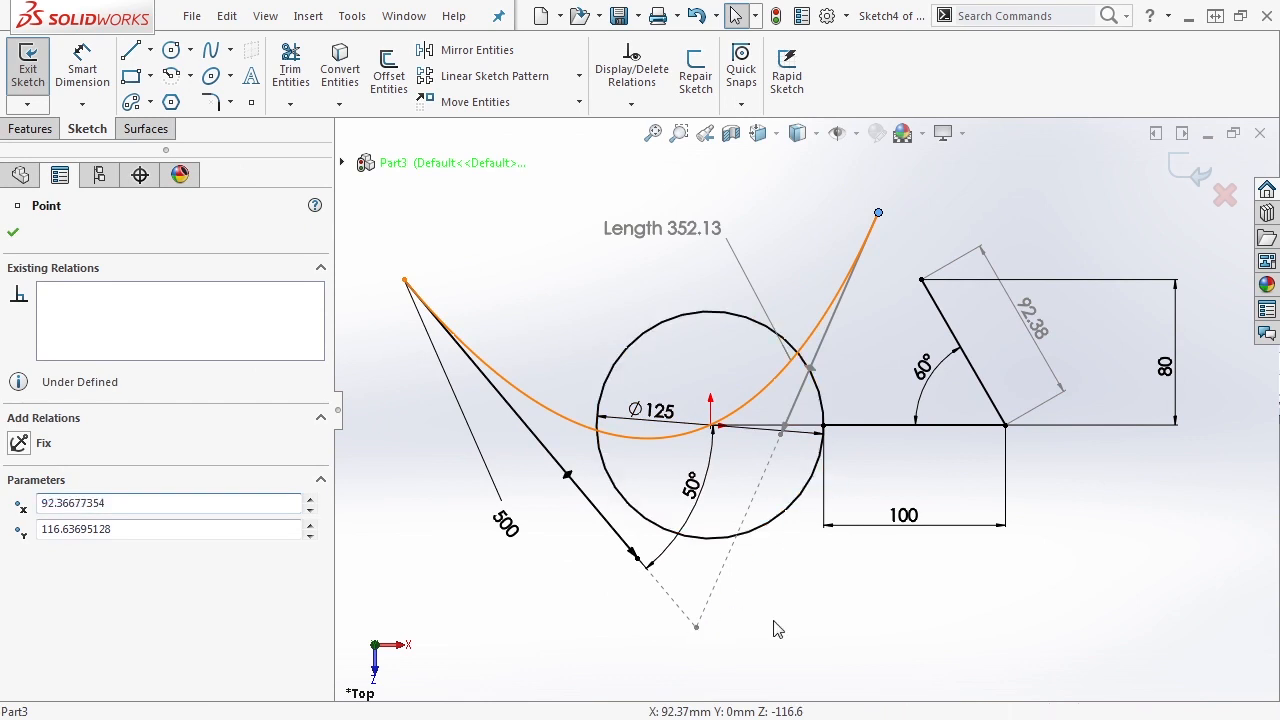
pyautogui.click(778, 629)
pyautogui.click(808, 515)
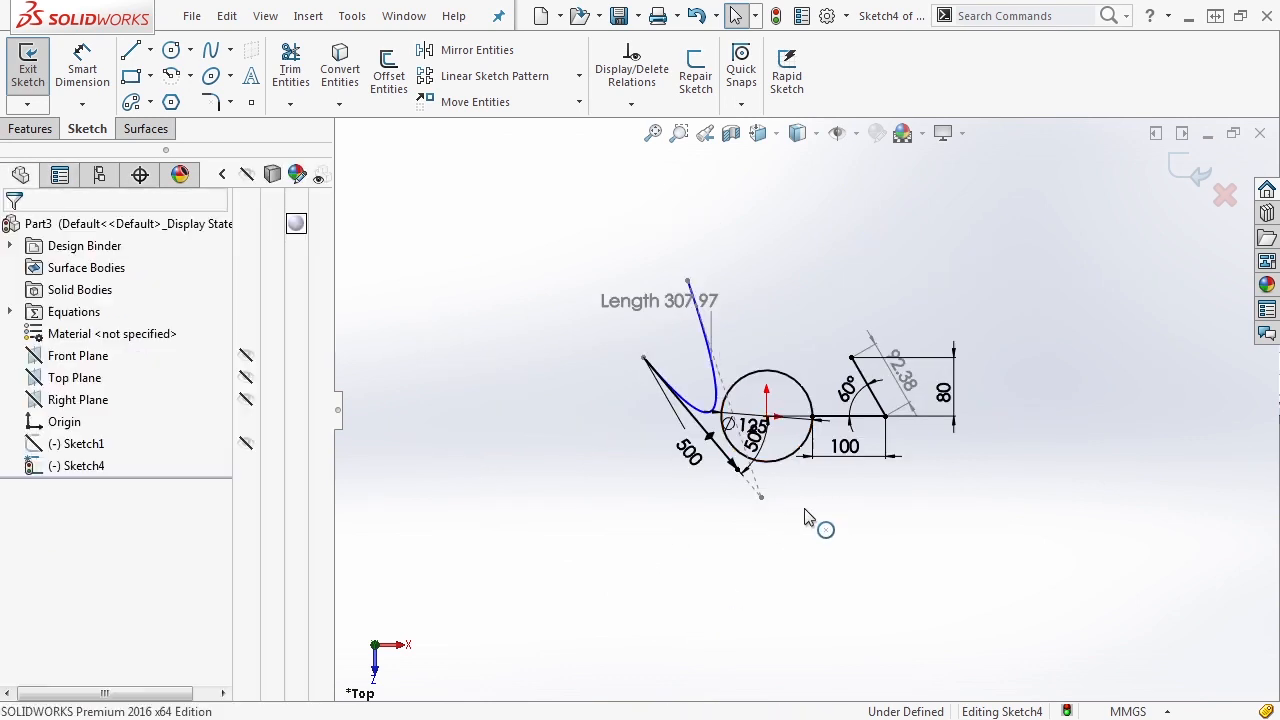
# - Sketch a horizontal straight slot with dimensions added above the circle, about 336 mm between centres and about 98 mm wide
pyautogui.scroll(-1, 812, 511)
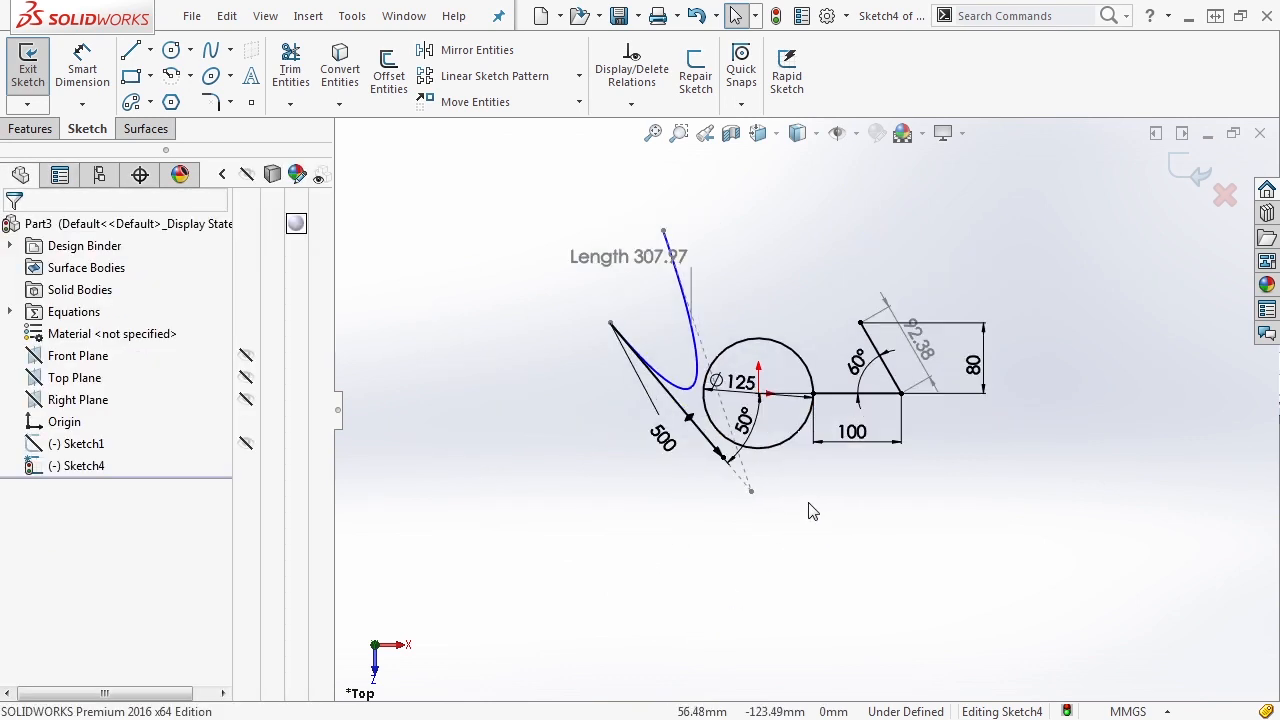
pyautogui.click(150, 102)
pyautogui.click(165, 126)
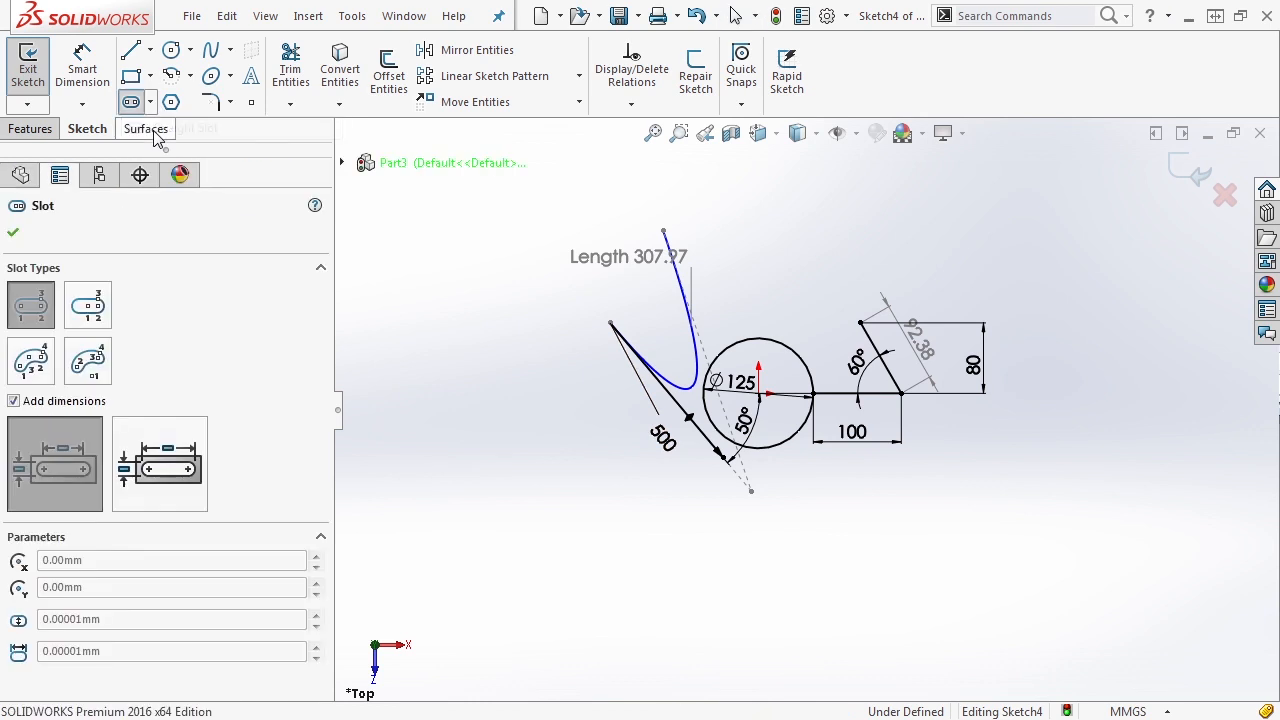
pyautogui.click(760, 214)
pyautogui.click(1055, 215)
pyautogui.click(1060, 257)
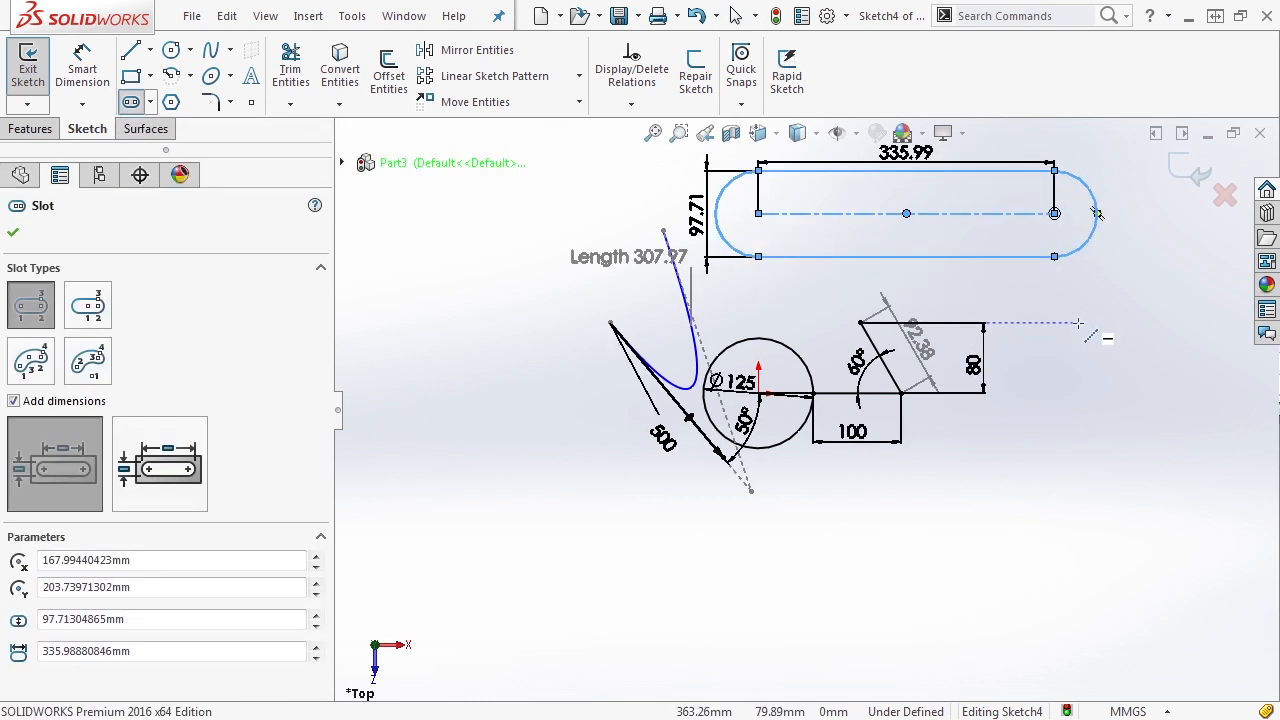
pyautogui.press('Escape')
# - Place the slot's centre-to-centre dimension higher above the slot and set it to 350 mm
pyautogui.scroll(2, 1071, 337)
pyautogui.scroll(-3, 942, 177)
pyautogui.moveTo(843, 252)
pyautogui.mouseDown()
pyautogui.moveTo(857, 214)
pyautogui.moveTo(828, 217)
pyautogui.mouseUp()
pyautogui.doubleClick(850, 203)
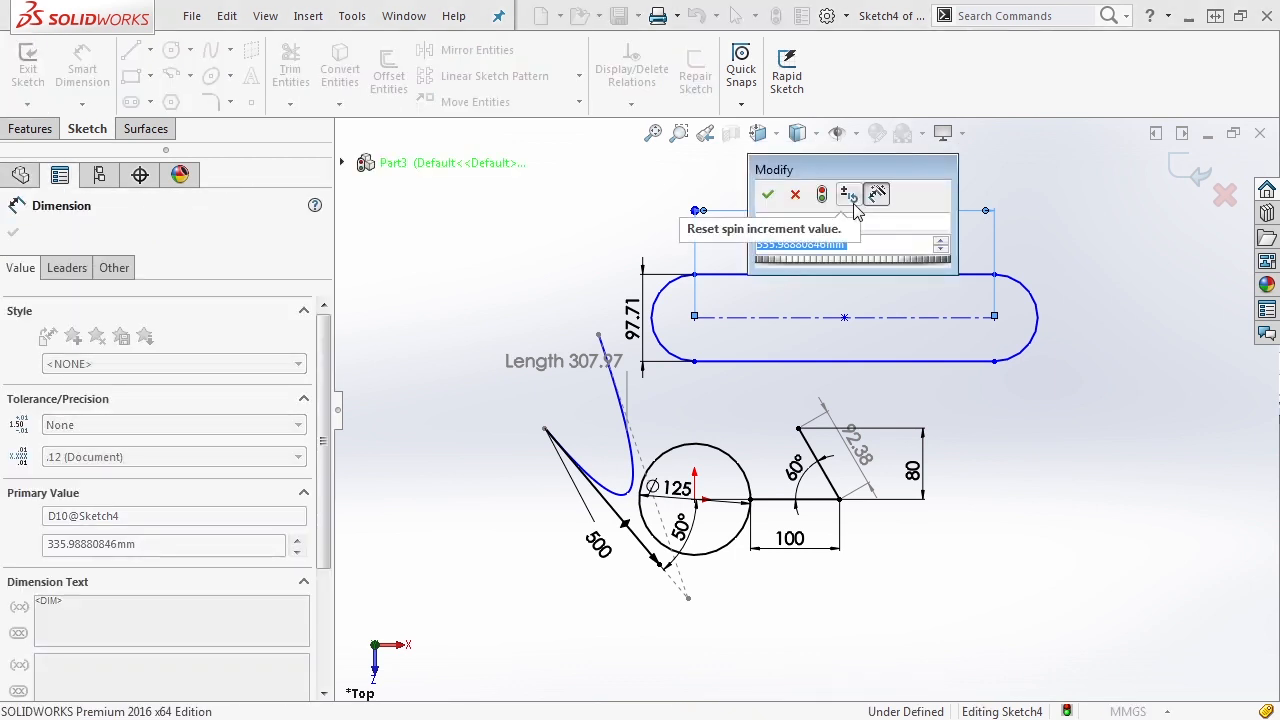
pyautogui.write('350')
pyautogui.press('Return')
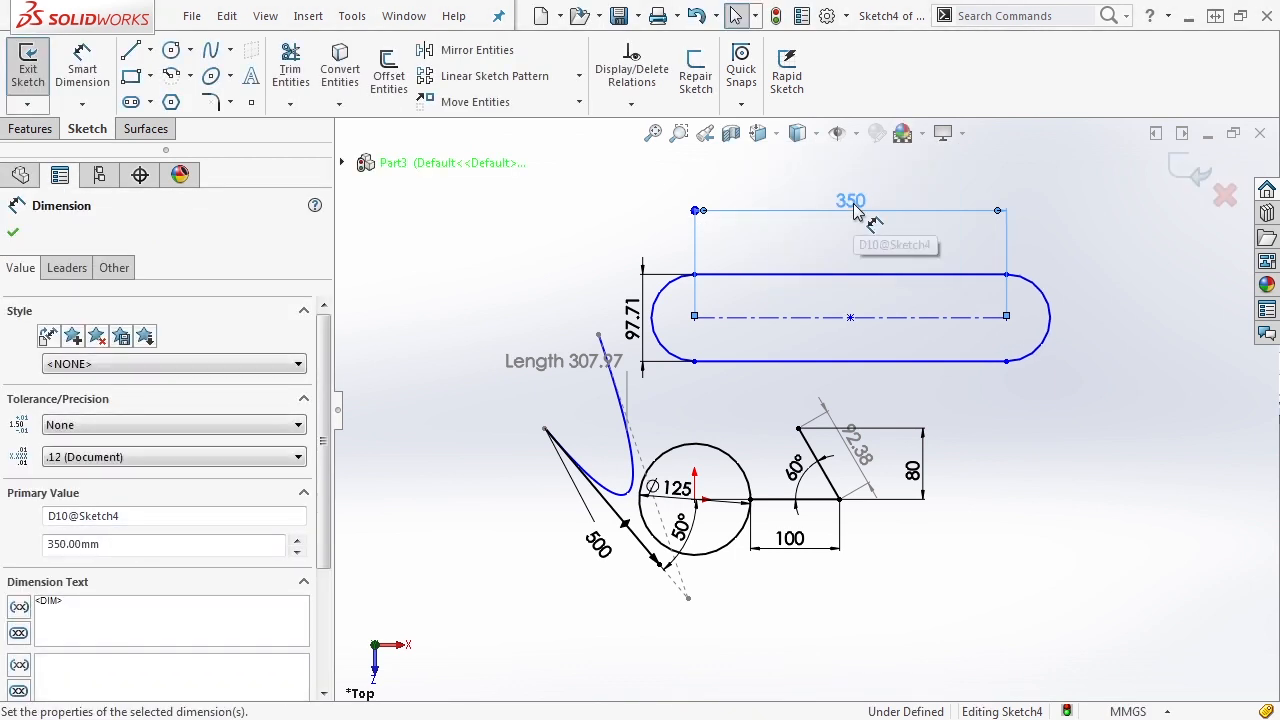
# - Set the slot's width dimension to 100 mm
pyautogui.click(632, 305)
pyautogui.write('100')
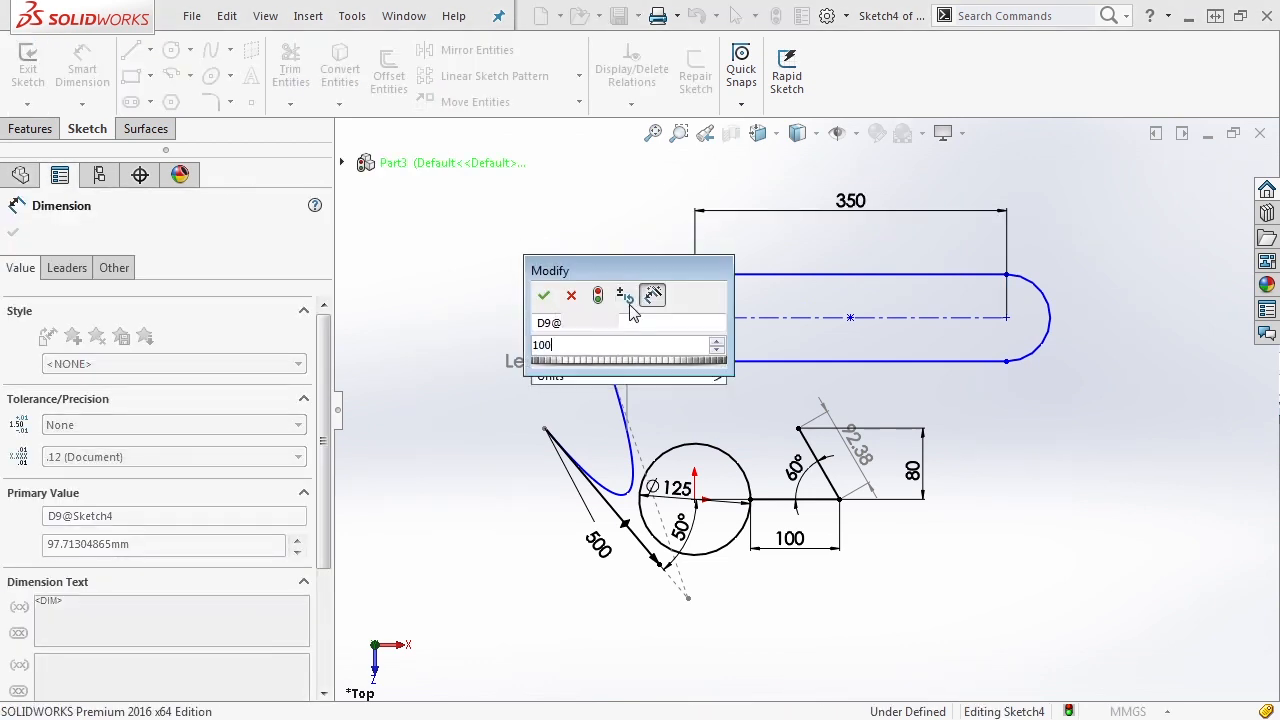
pyautogui.press('Return')
pyautogui.click(593, 217)
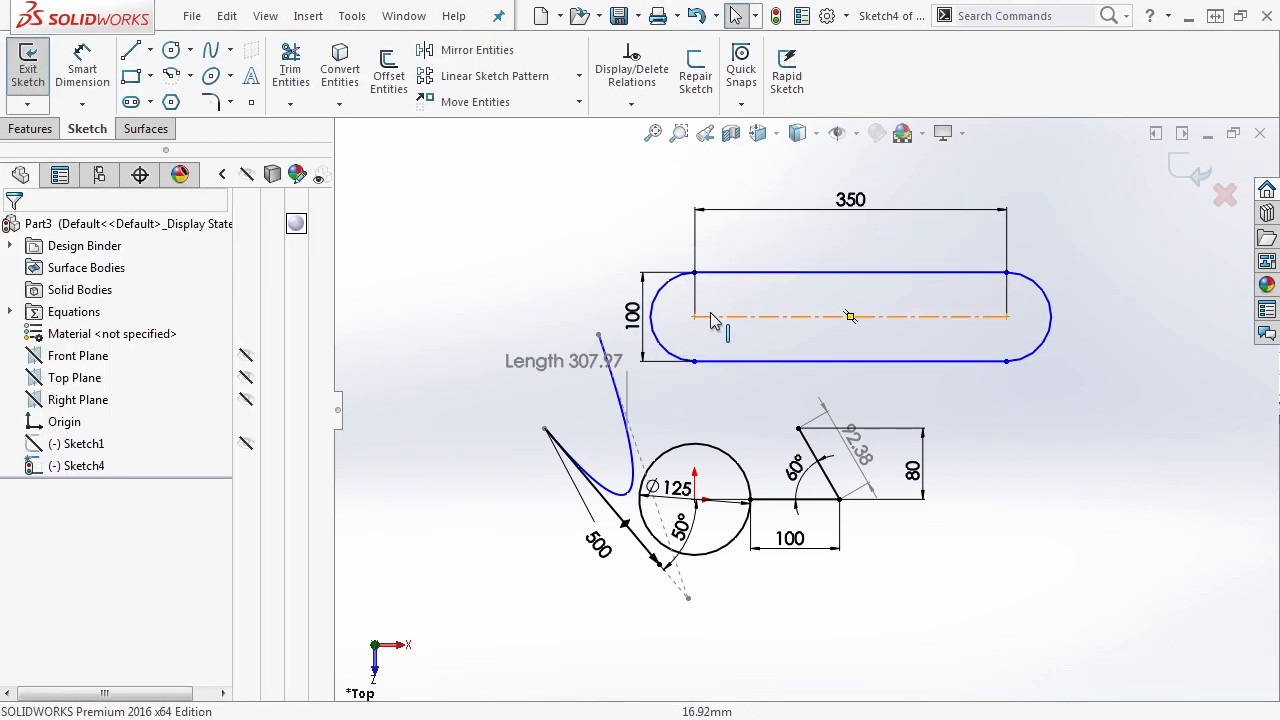
# - Move the slot so its right arc centre coincides with the circle's centre at the origin, and shift its width dimension farther outward
pyautogui.moveTo(850, 317); pyautogui.dragTo(879, 301)
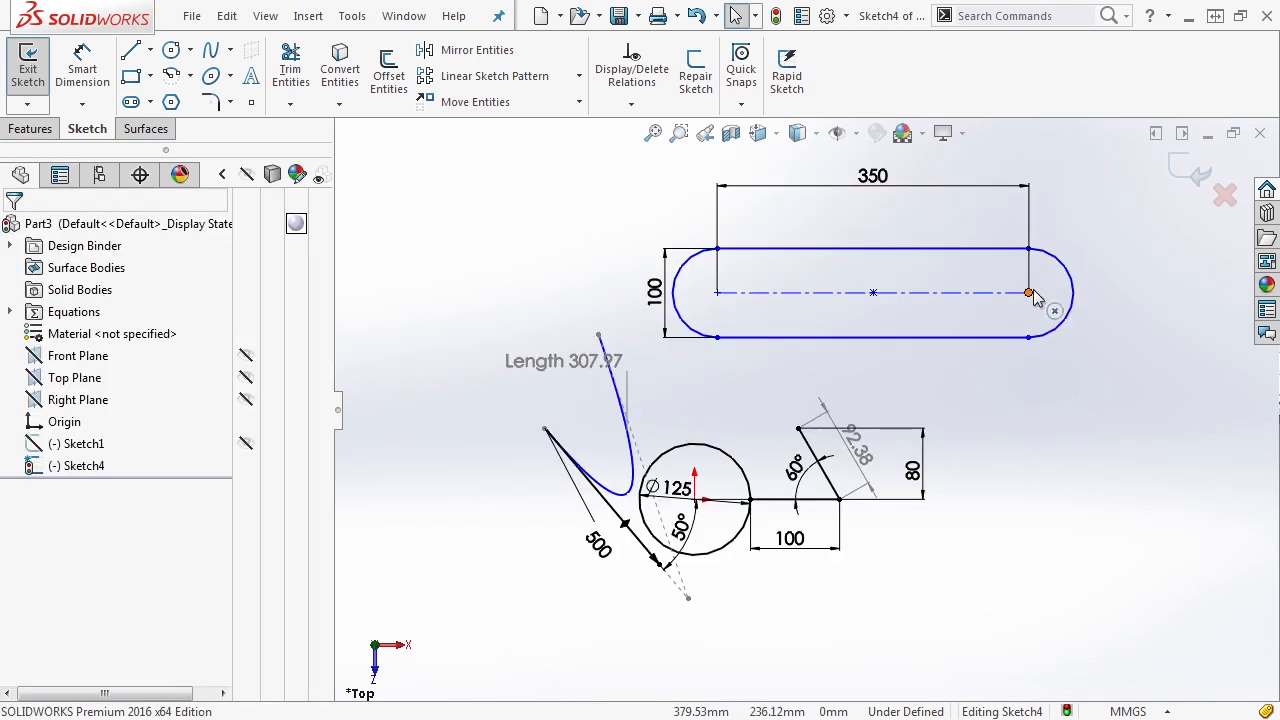
pyautogui.moveTo(1033, 300); pyautogui.dragTo(697, 508)
pyautogui.click(527, 600)
pyautogui.scroll(3, 620, 583)
pyautogui.scroll(-2, 630, 476)
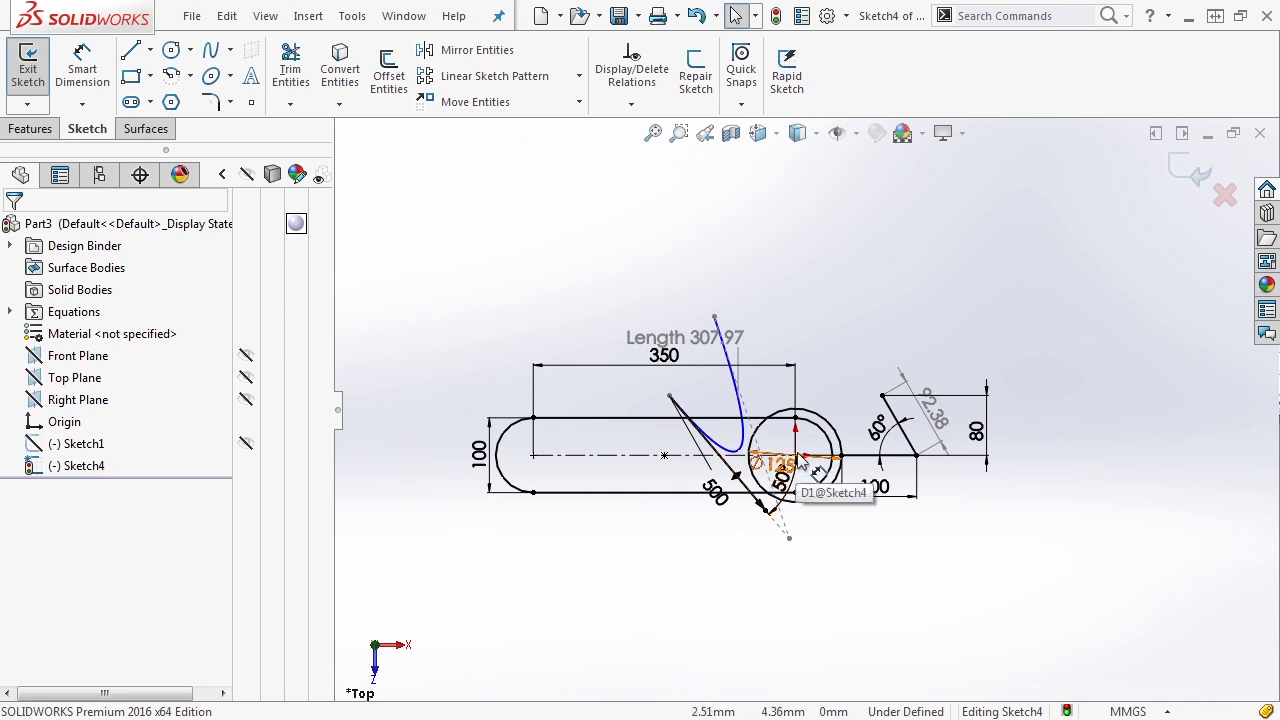
pyautogui.scroll(-1, 706, 515)
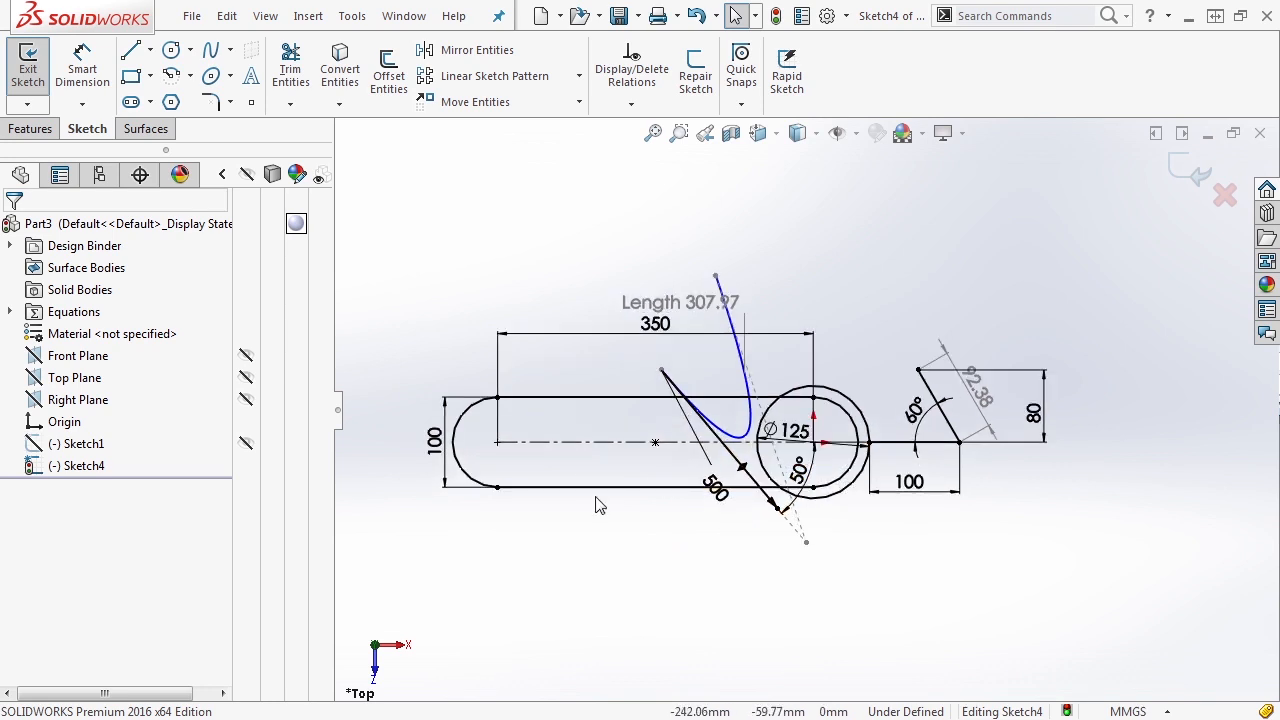
pyautogui.click(407, 450)
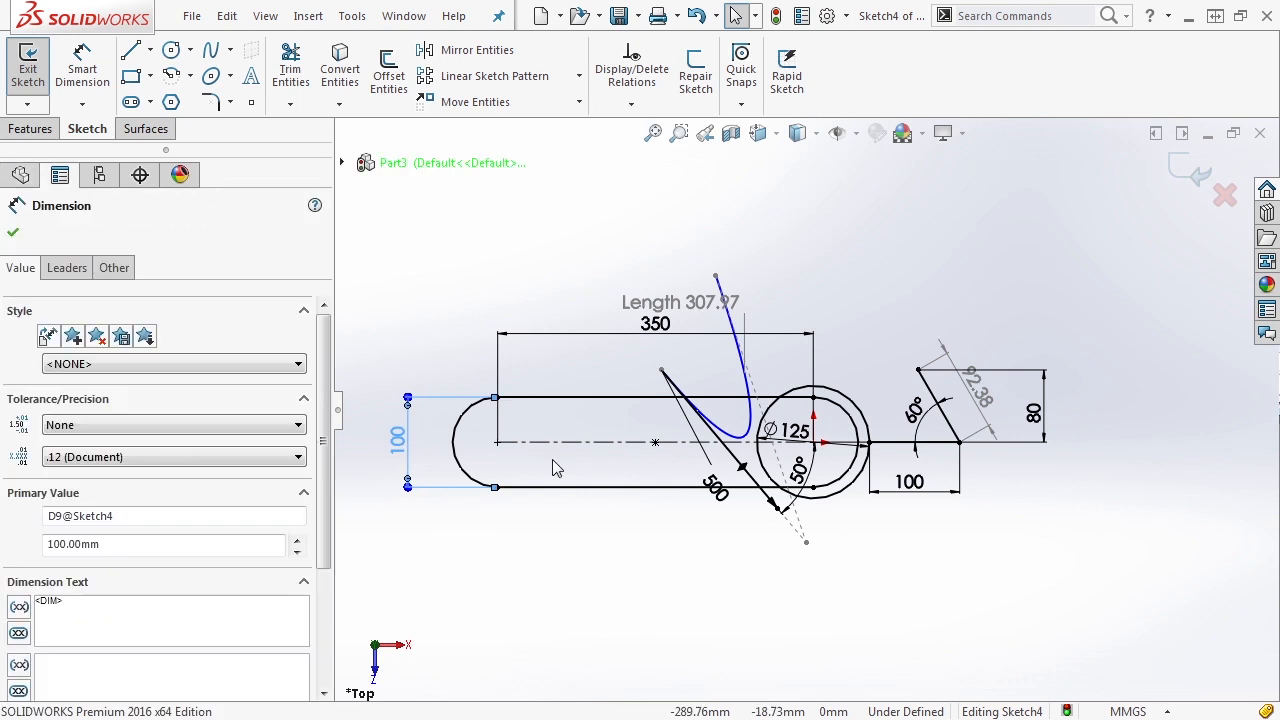
pyautogui.press('Escape')
# - Sketch a 3 Point Arc to the right of the existing geometry, bulging outward with a radius of about 284 mm
pyautogui.scroll(3, 679, 378)
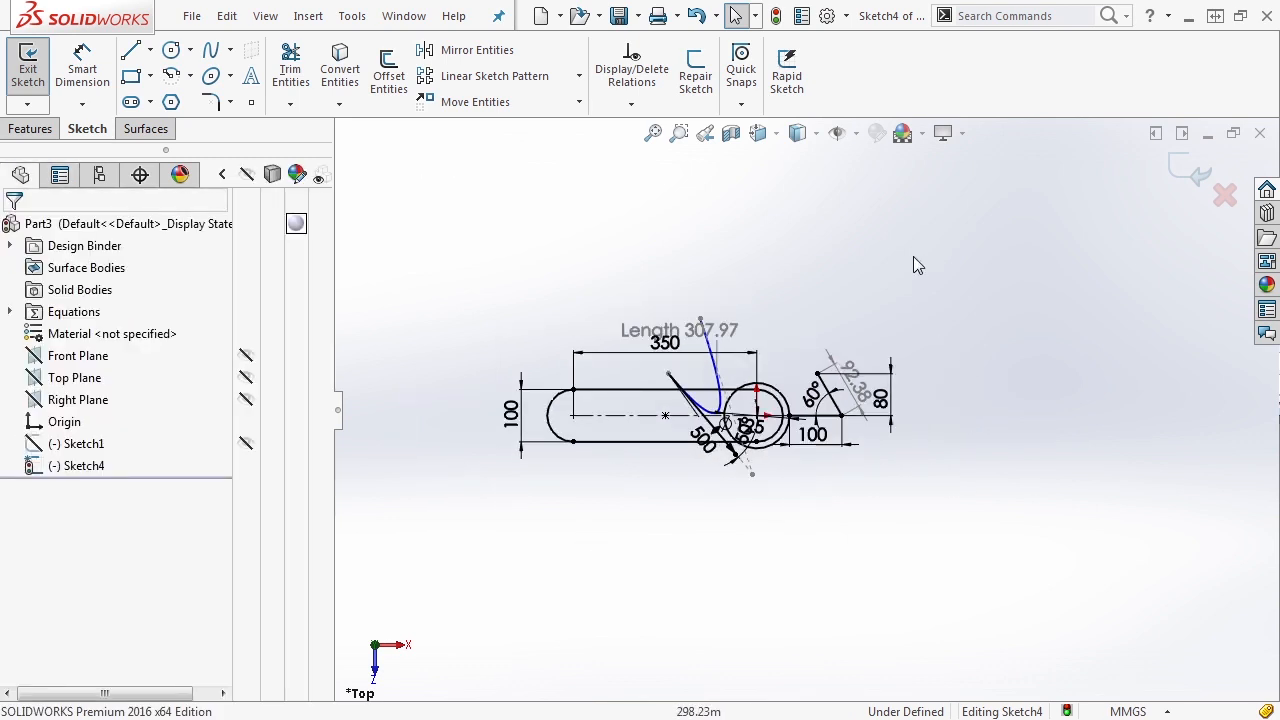
pyautogui.click(190, 77)
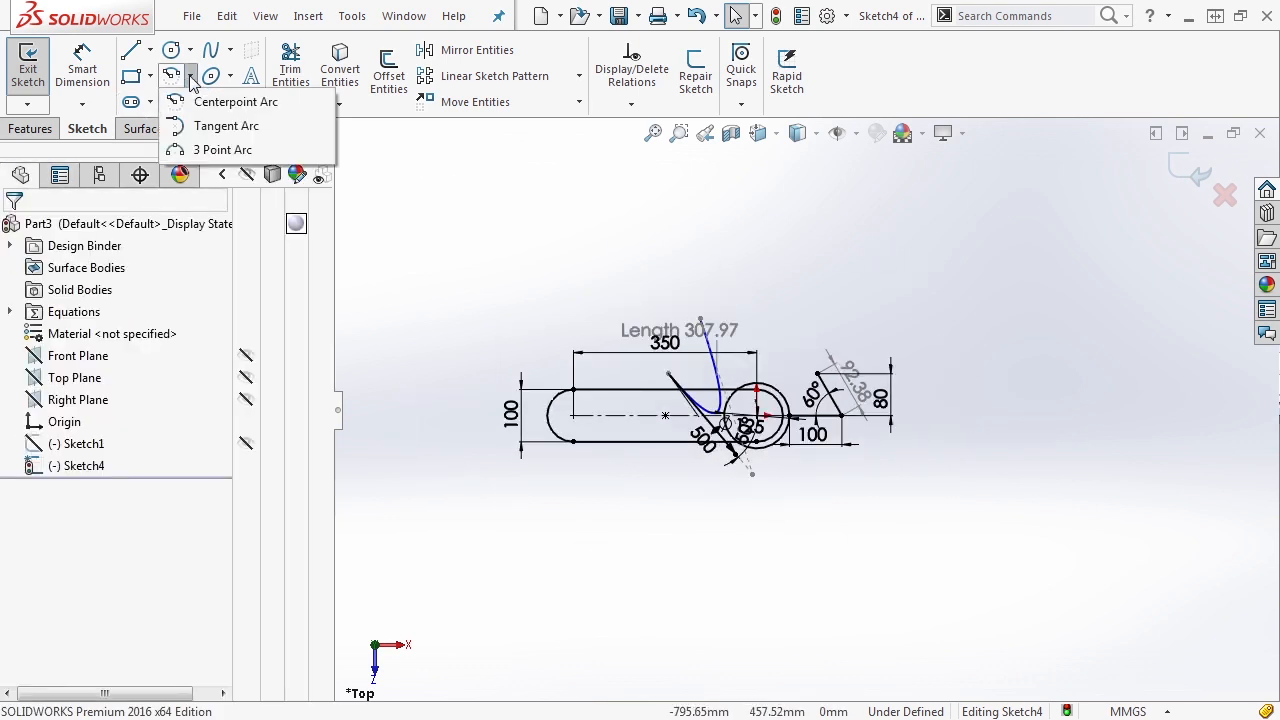
pyautogui.click(205, 149)
pyautogui.click(1047, 488)
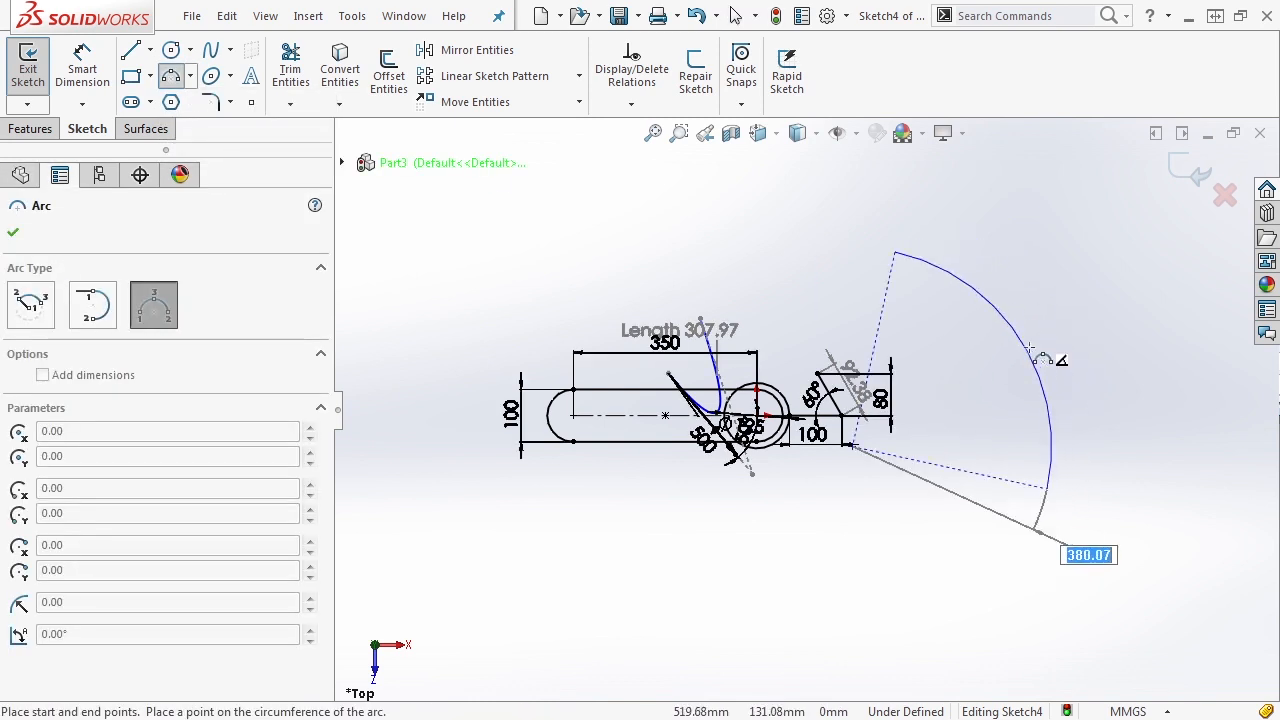
pyautogui.click(1055, 317)
pyautogui.press('Escape')
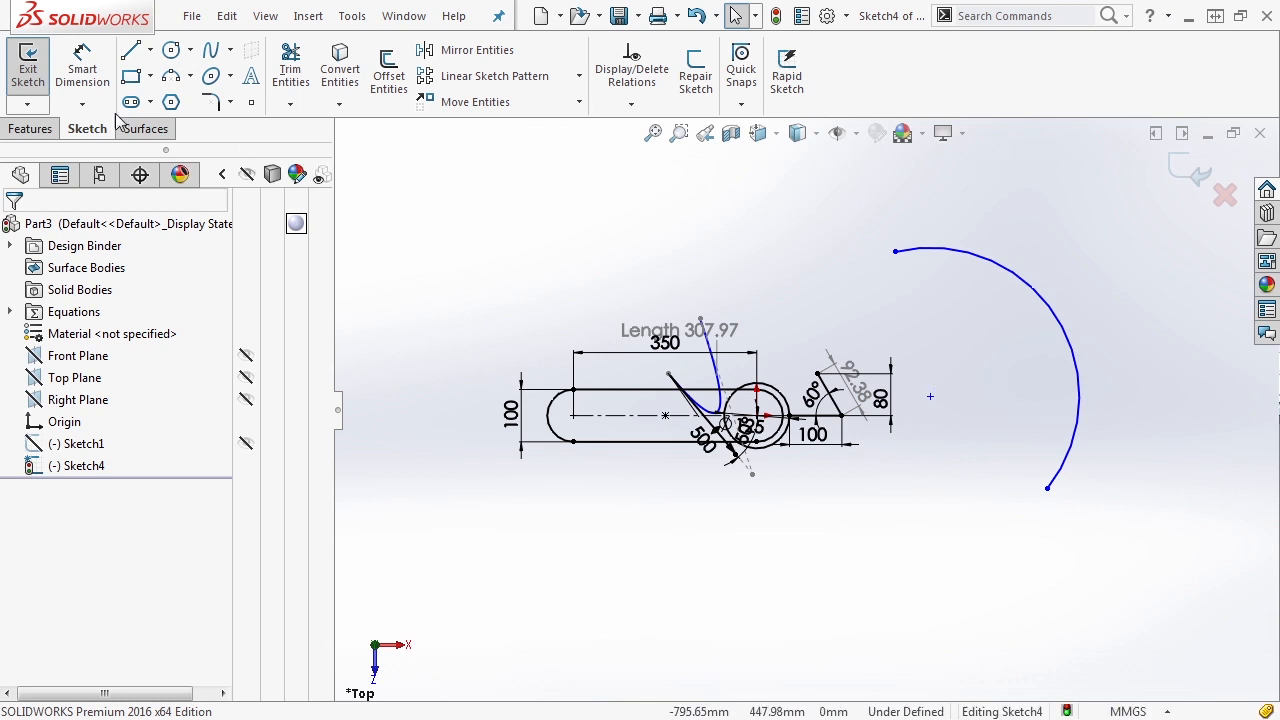
# - Dimension the new arc's radius and set it to 275 mm
pyautogui.click(87, 88)
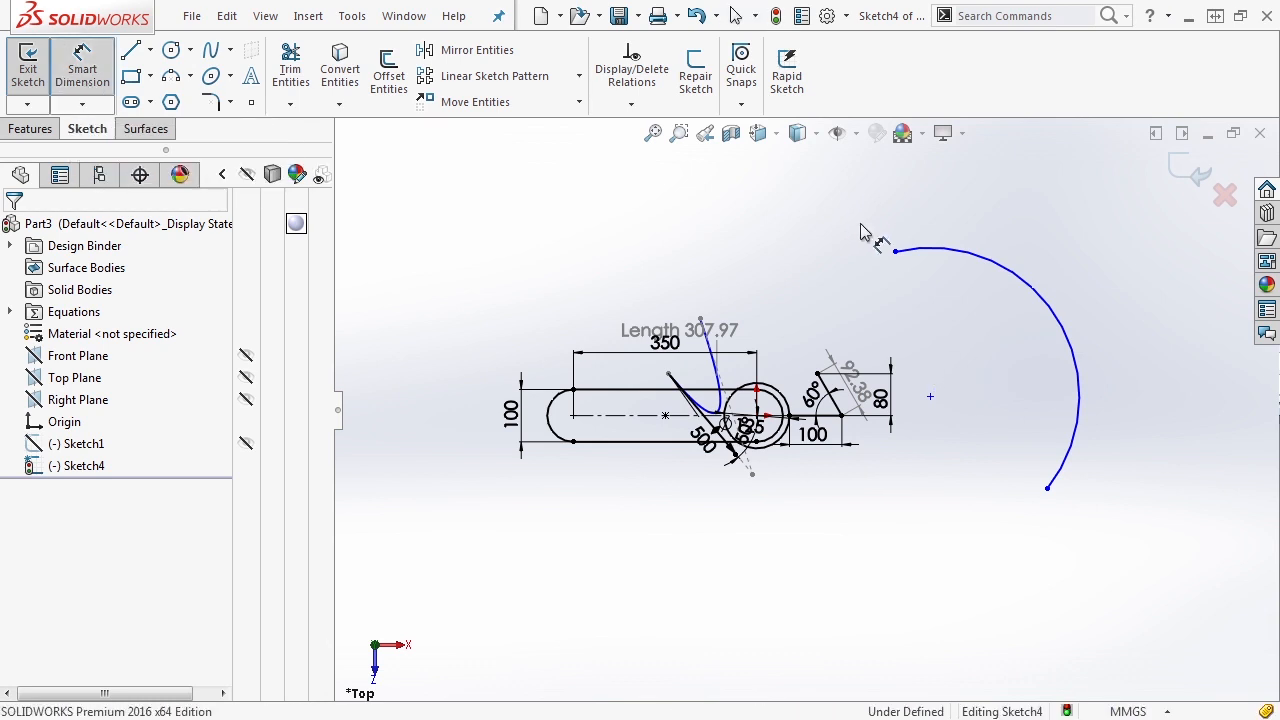
pyautogui.click(955, 258)
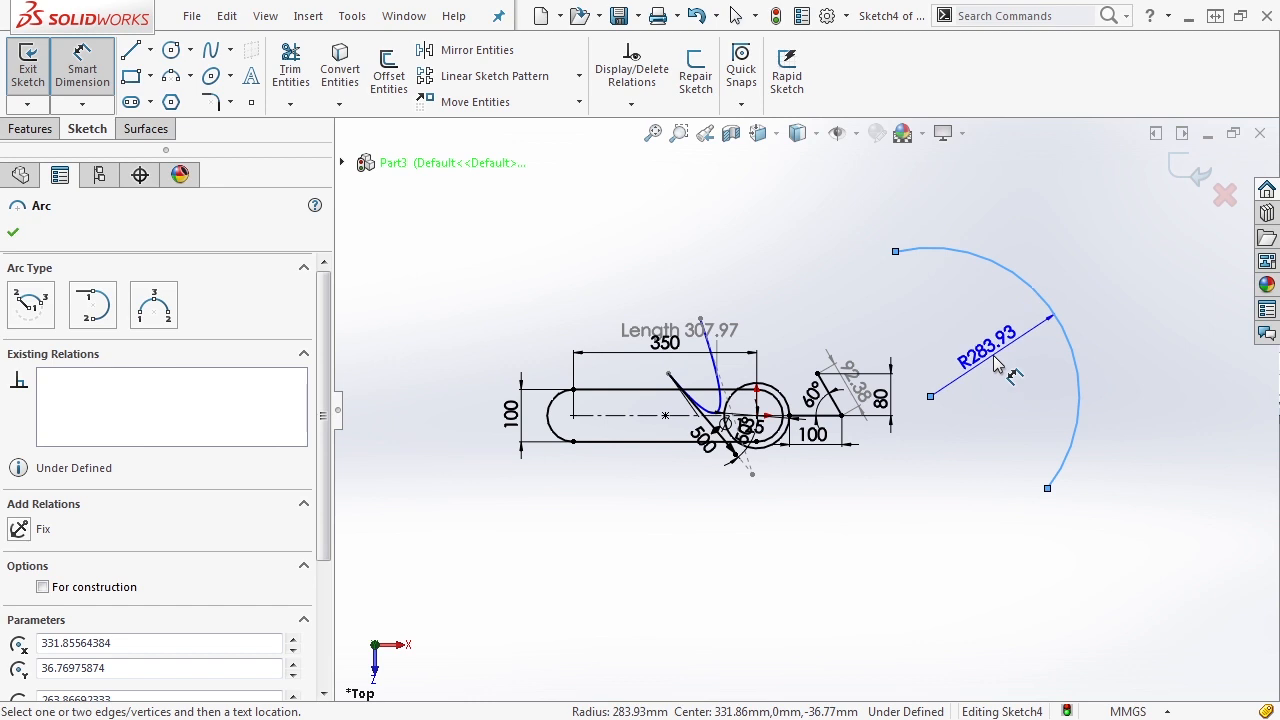
pyautogui.click(1000, 358)
pyautogui.write('275')
pyautogui.press('Return')
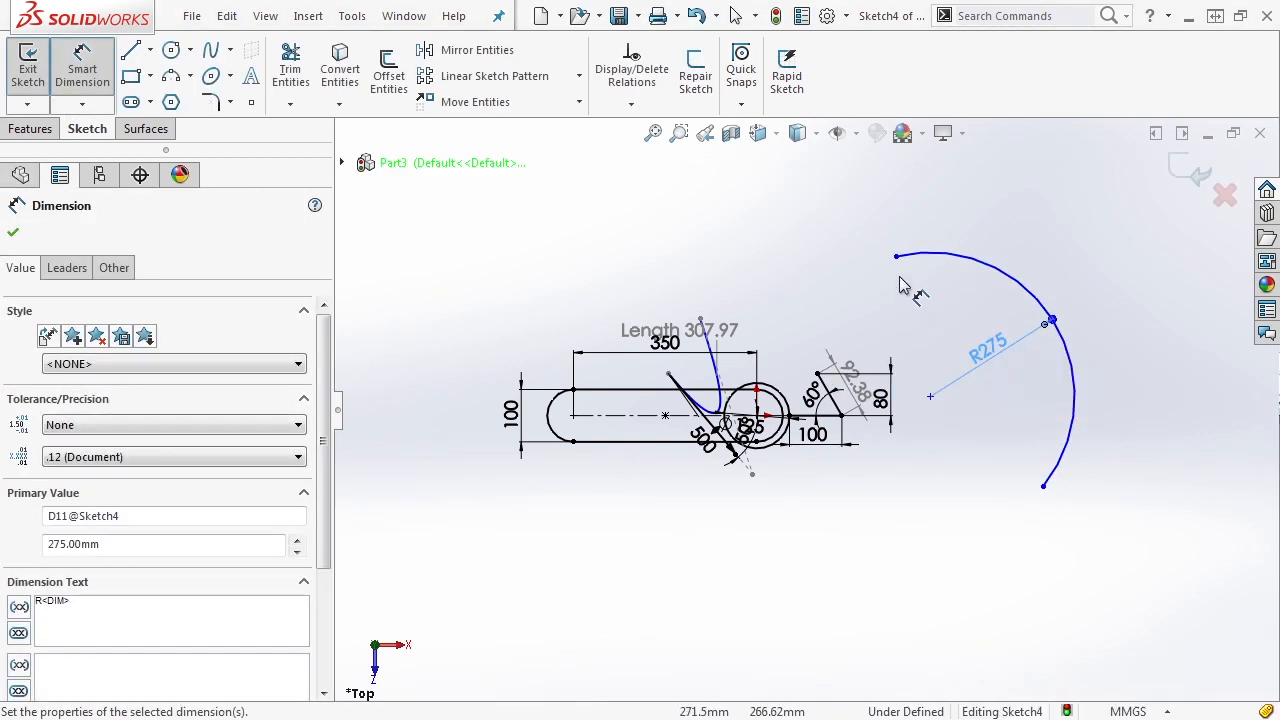
# - Add an arc-length dimension using the arc's two endpoints and the arc itself, place it outside the curve, and set it to 600 mm
pyautogui.click(896, 258)
pyautogui.click(1044, 489)
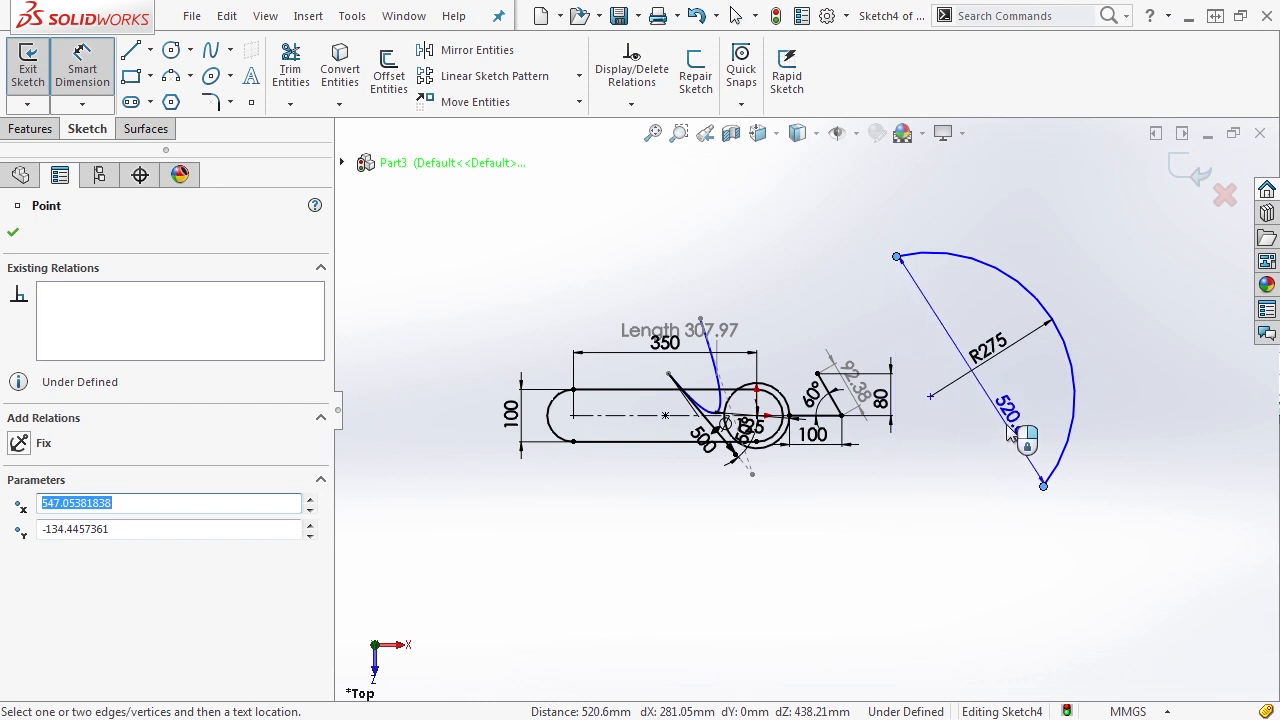
pyautogui.click(1075, 390)
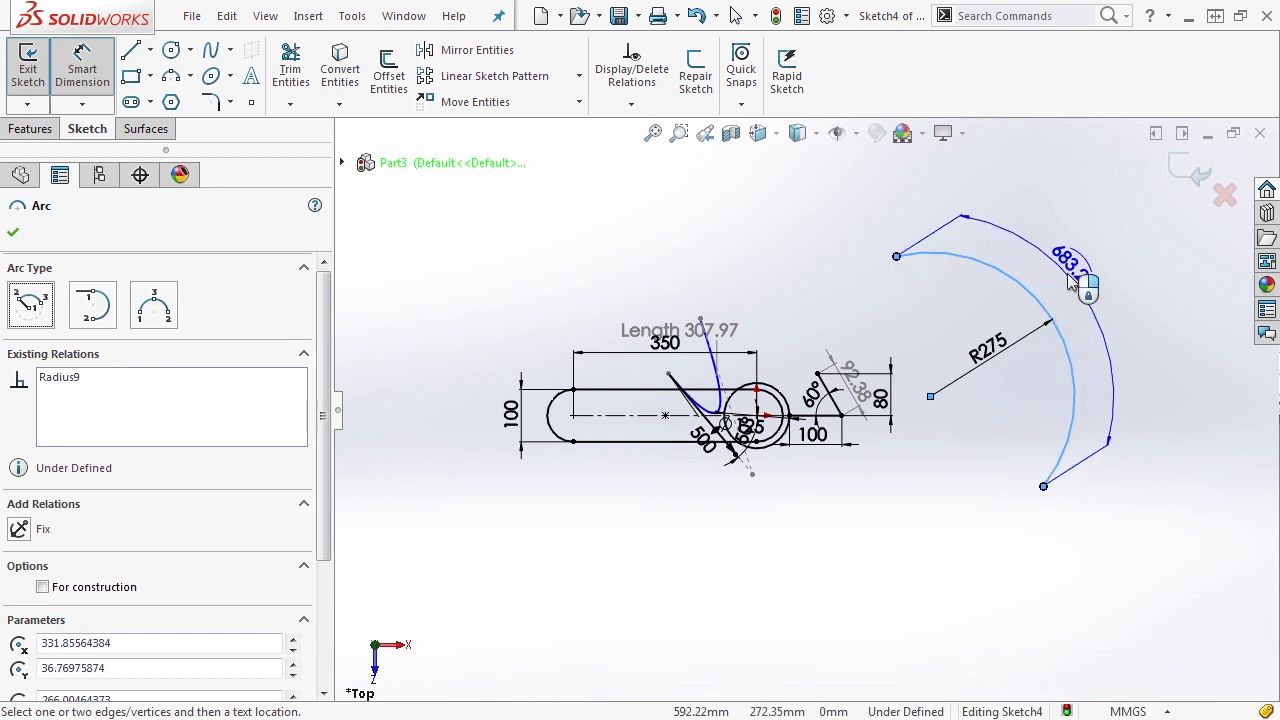
pyautogui.click(1072, 283)
pyautogui.write('600')
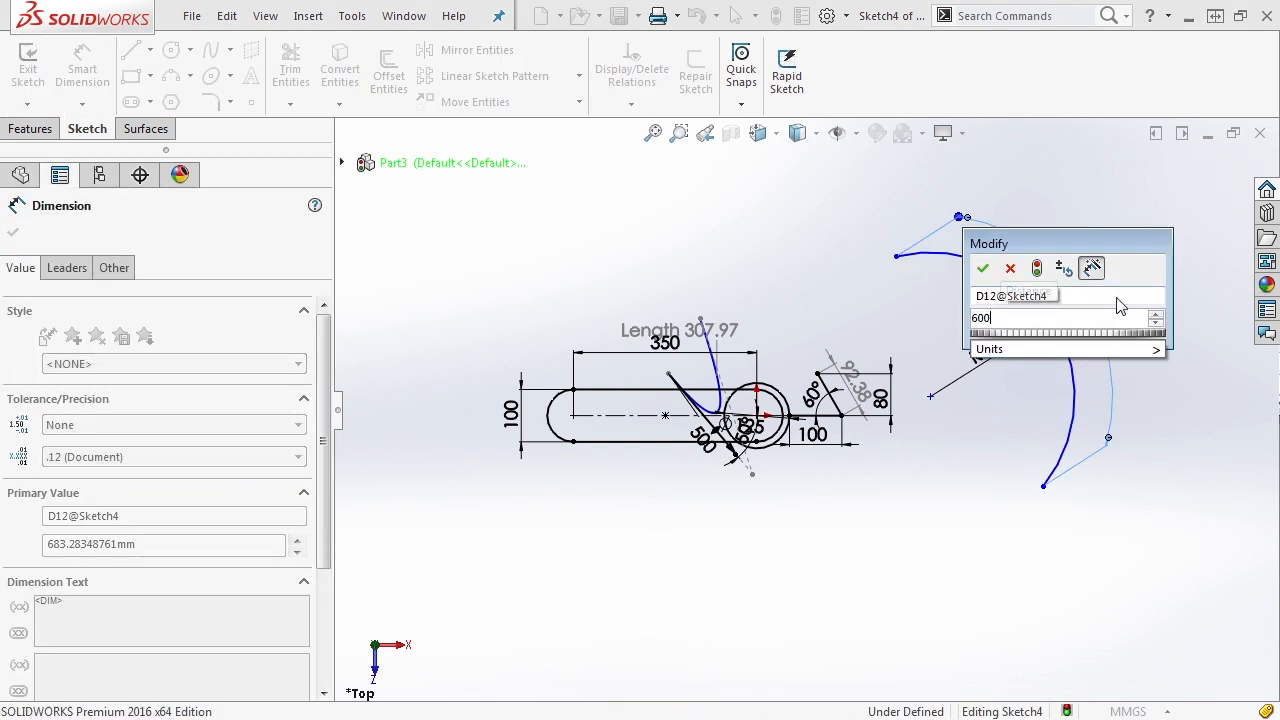
pyautogui.press('Return')
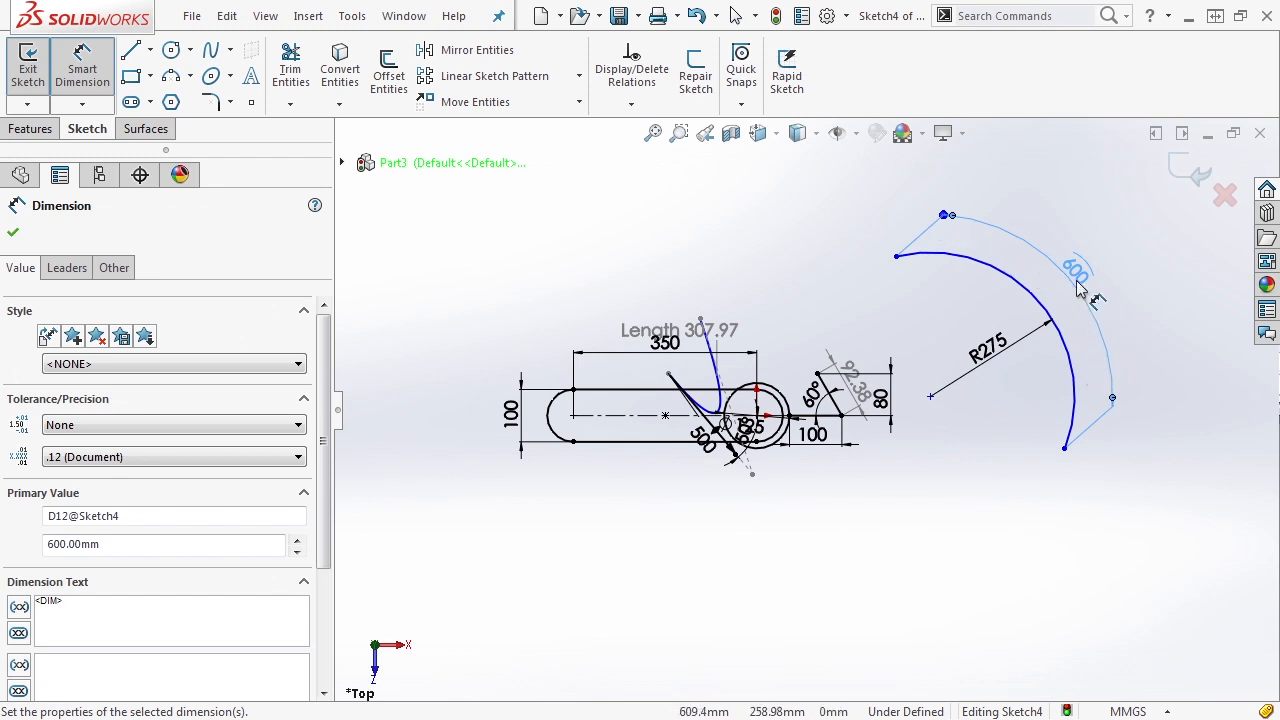
pyautogui.click(1005, 246)
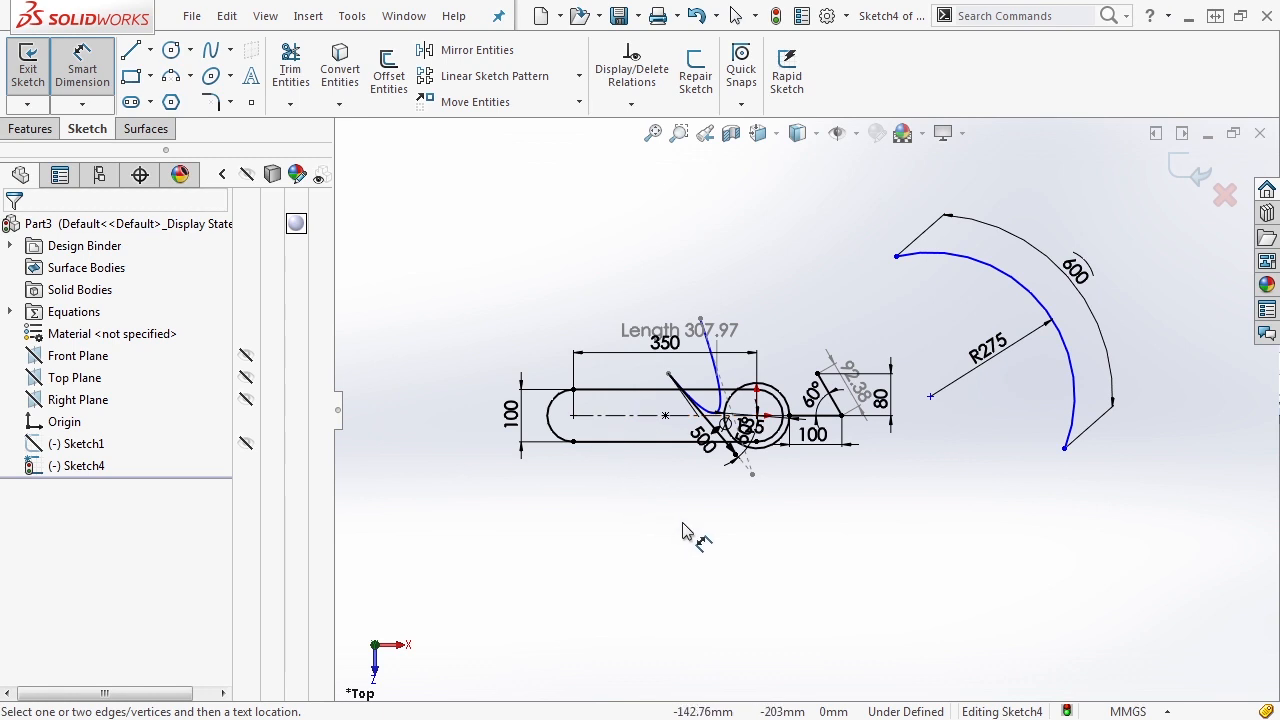
# - Review the available sketch dimension types, including Path Length Dimension, and leave the dimension command
pyautogui.scroll(1, 974, 314)
pyautogui.scroll(-1, 974, 314)
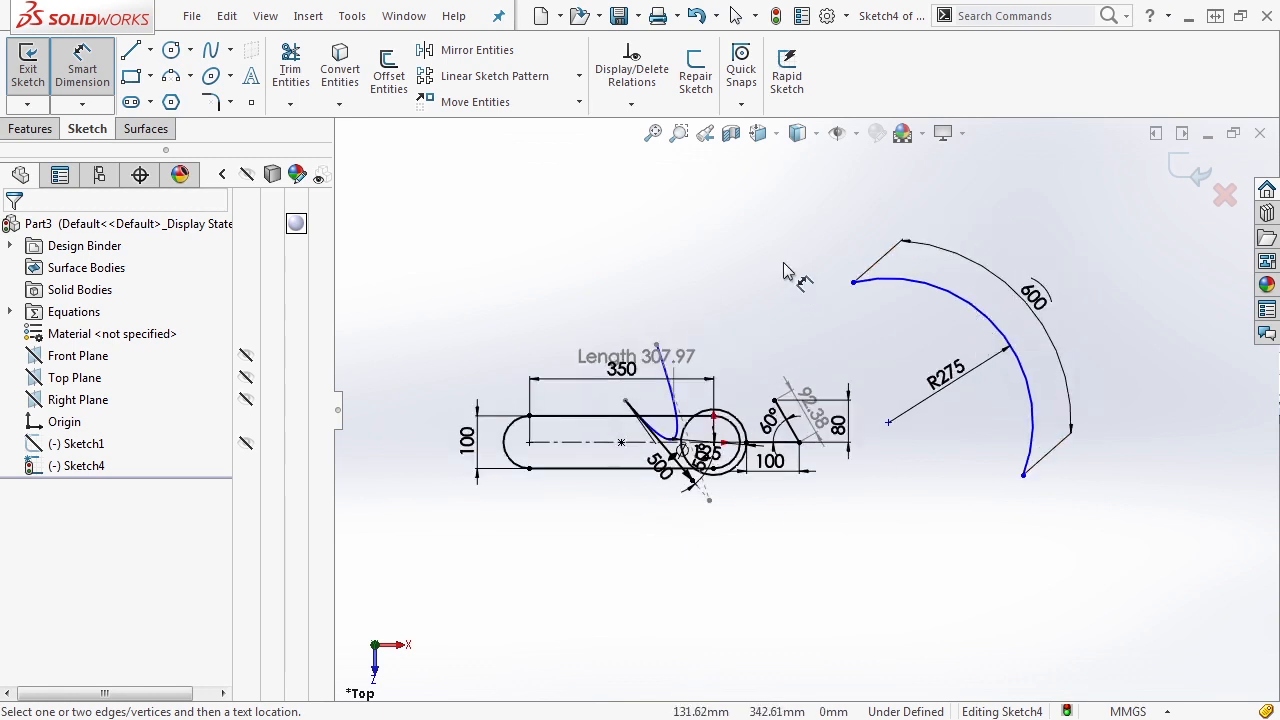
pyautogui.click(82, 104)
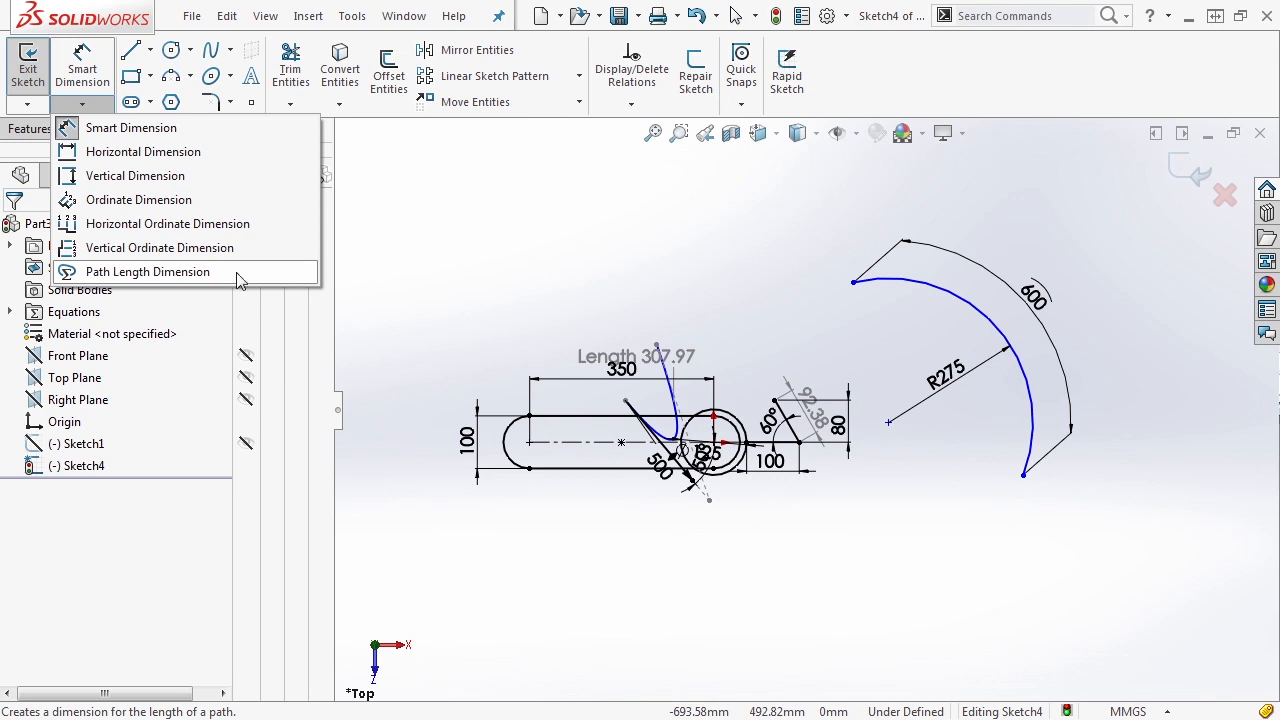
pyautogui.click(155, 273)
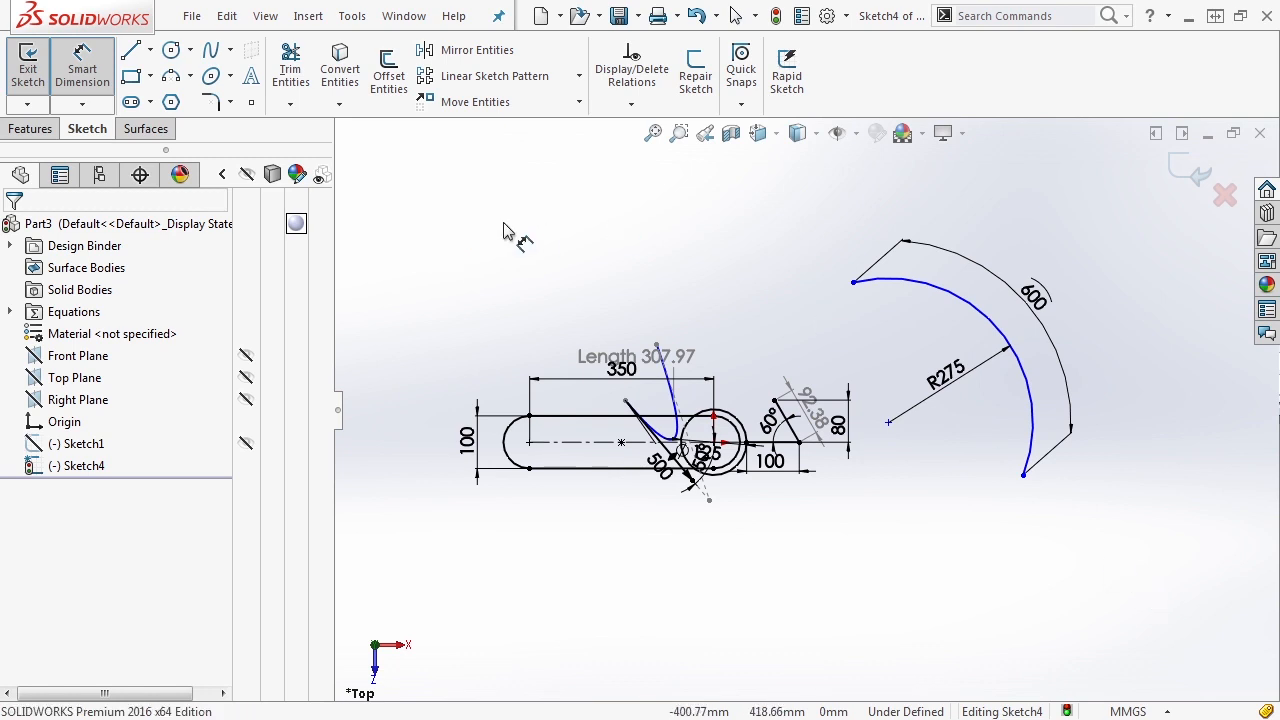
pyautogui.press('Escape')
# - Delete all the sketch geometry and exit the sketch, discarding its changes
pyautogui.moveTo(1214, 614)
pyautogui.mouseDown()
pyautogui.moveTo(971, 443)
pyautogui.moveTo(650, 265)
pyautogui.mouseUp()
pyautogui.press('Delete')
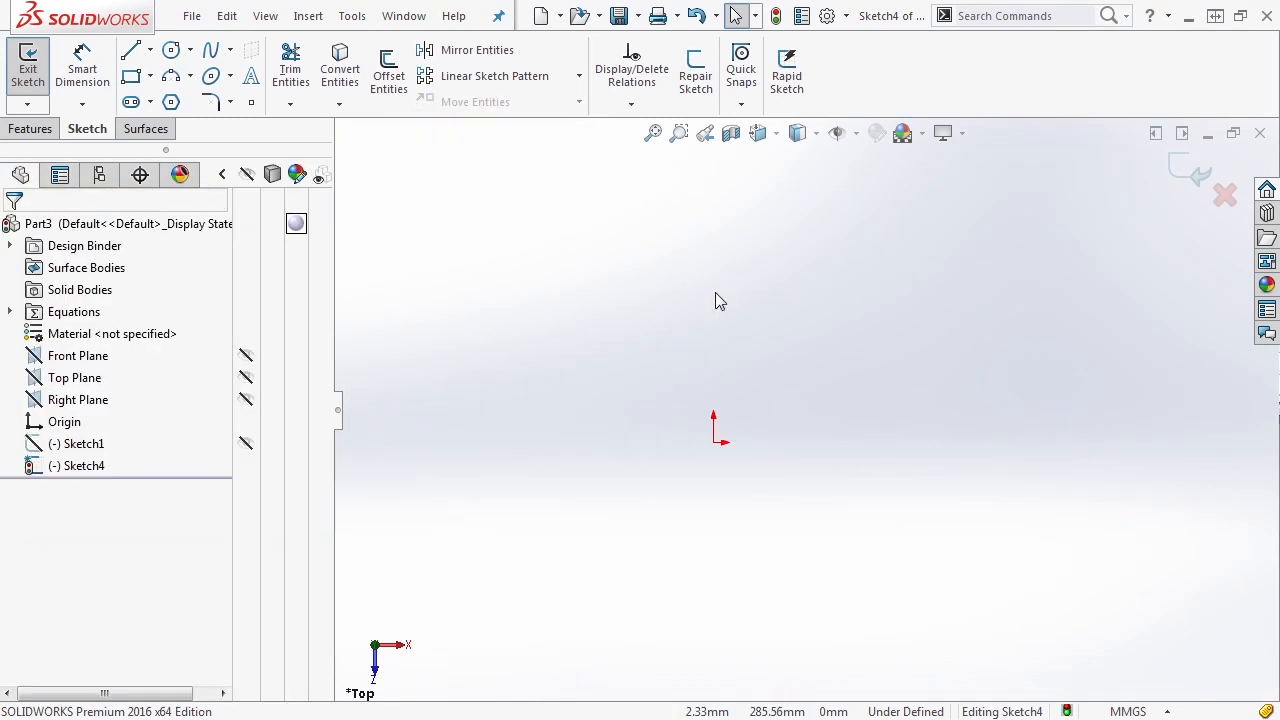
pyautogui.click(1226, 194)
pyautogui.click(704, 378)
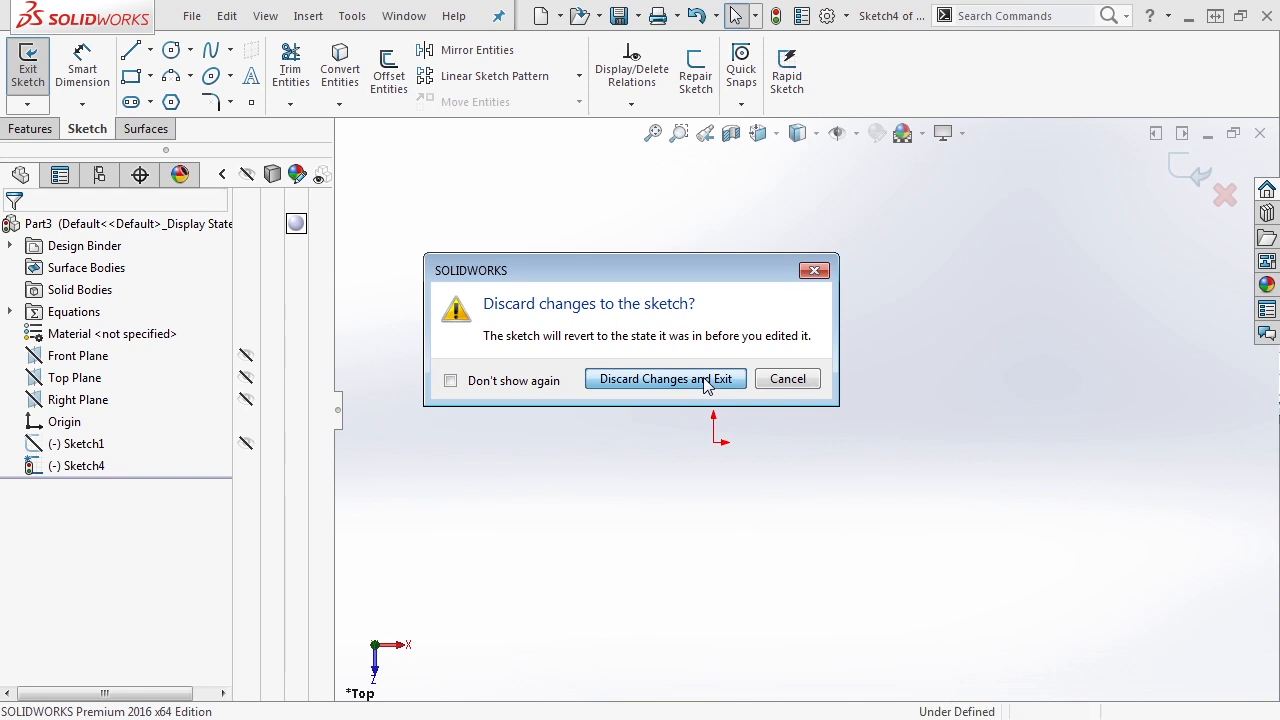